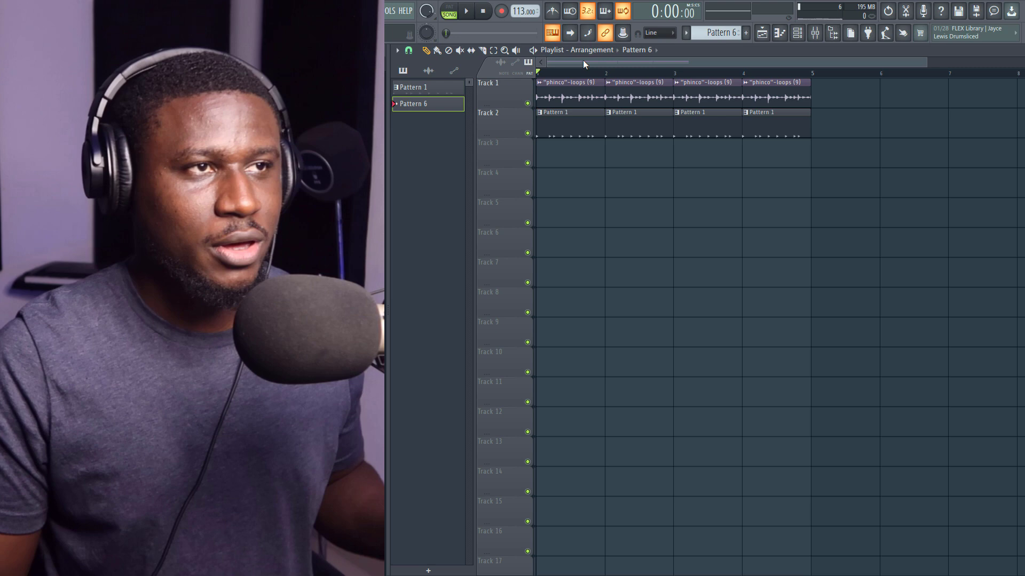
# Play the phinco drum loop briefly, then show the channel rack with all instrument channels.
pyautogui.click(566, 95)
pyautogui.press('space')
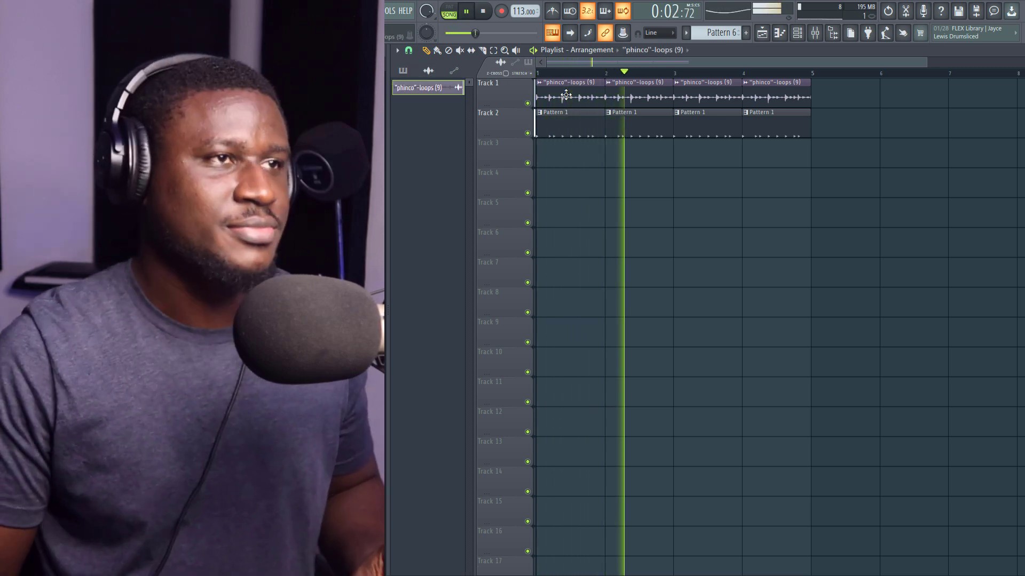
pyautogui.press('space')
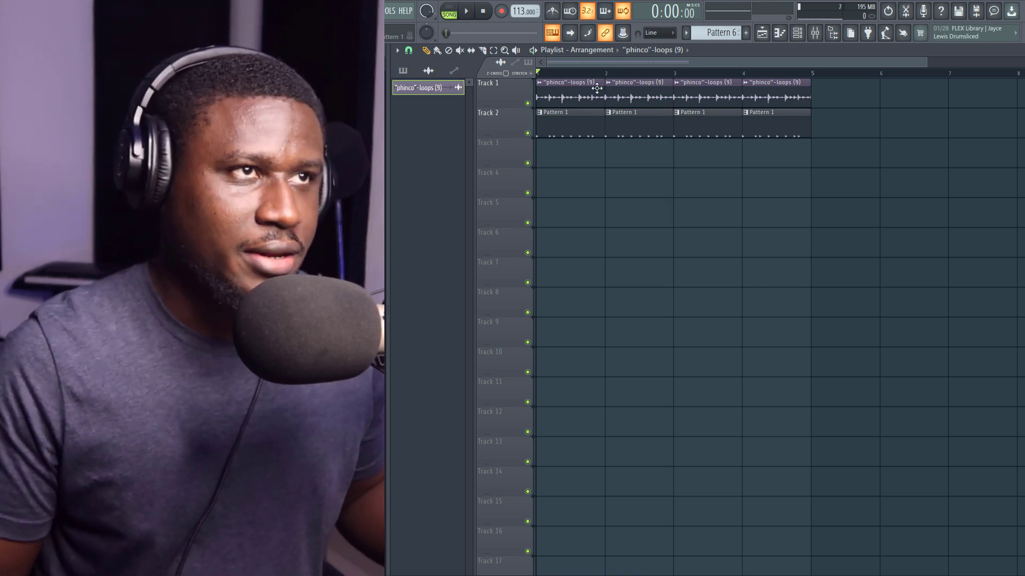
pyautogui.click(797, 34)
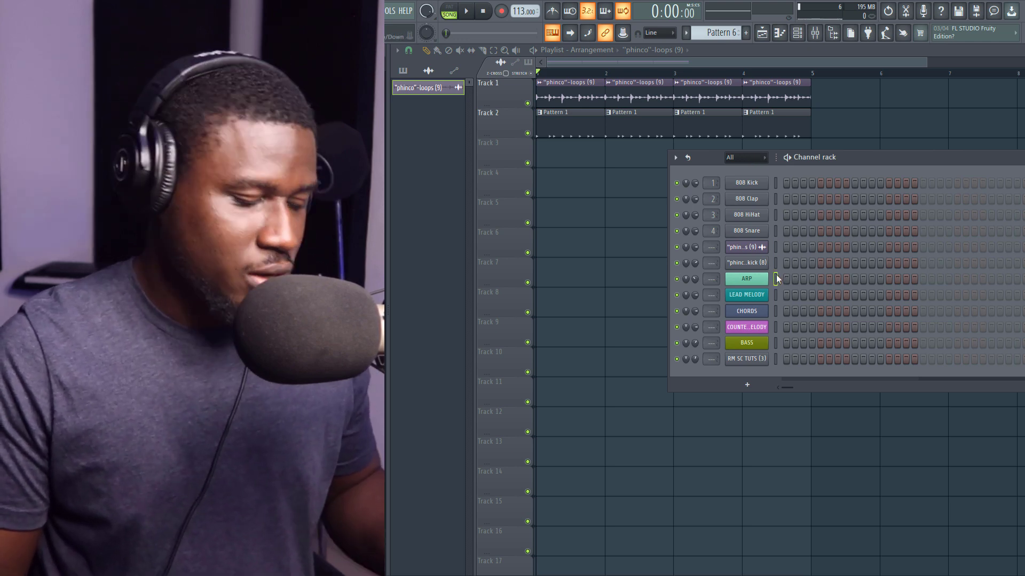
pyautogui.click(758, 280)
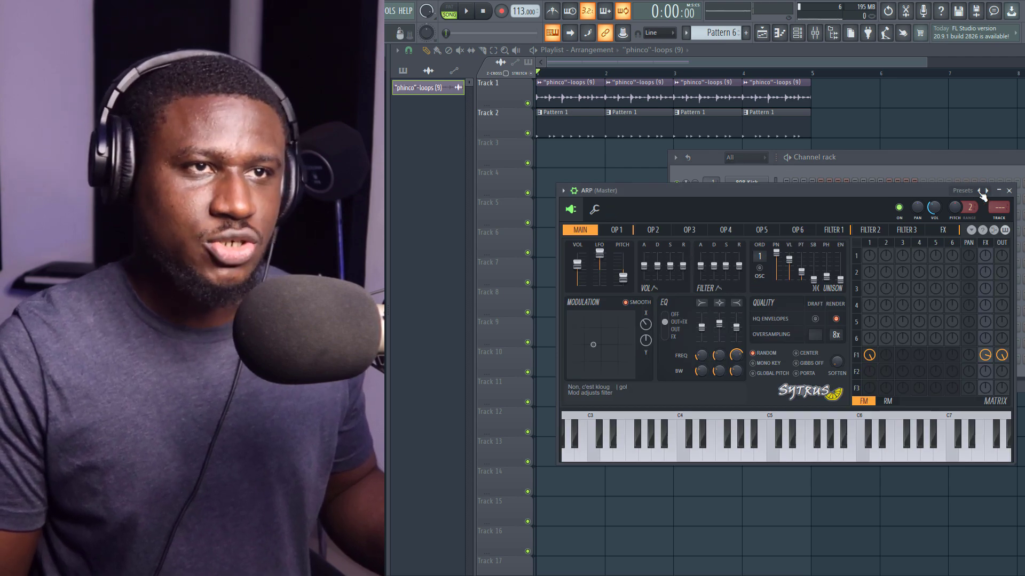
pyautogui.click(1008, 191)
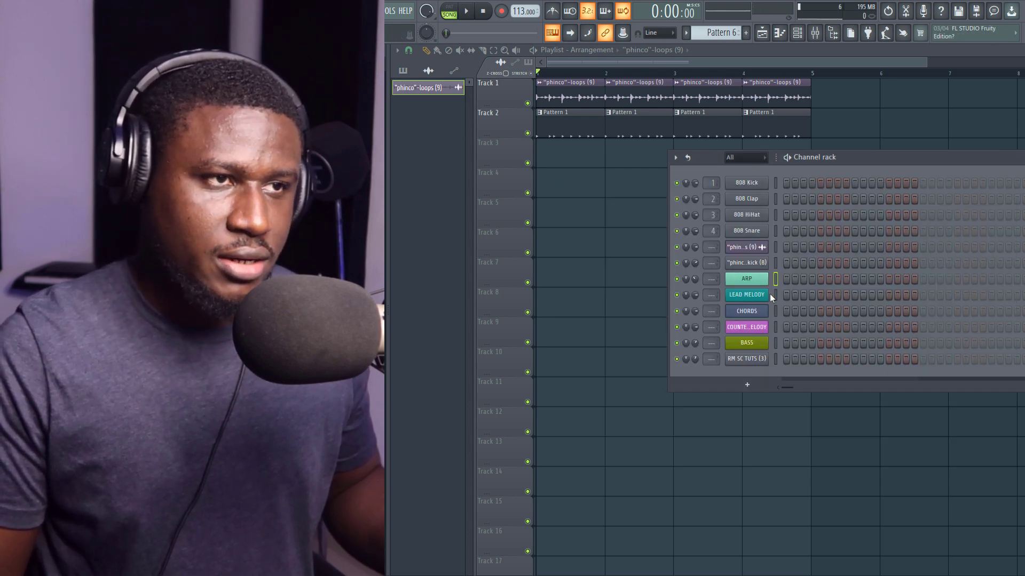
pyautogui.click(750, 294)
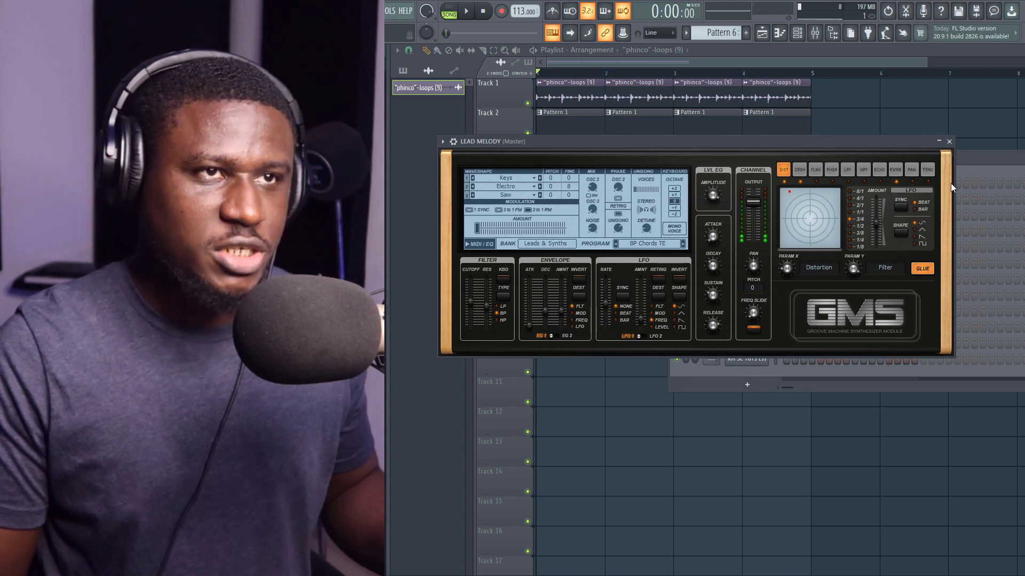
pyautogui.click(949, 142)
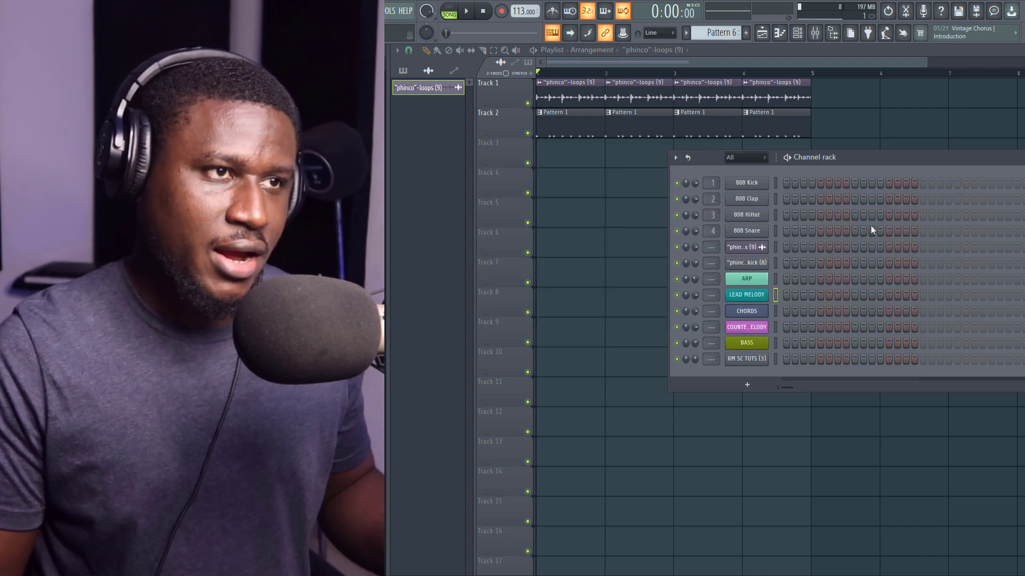
pyautogui.click(743, 313)
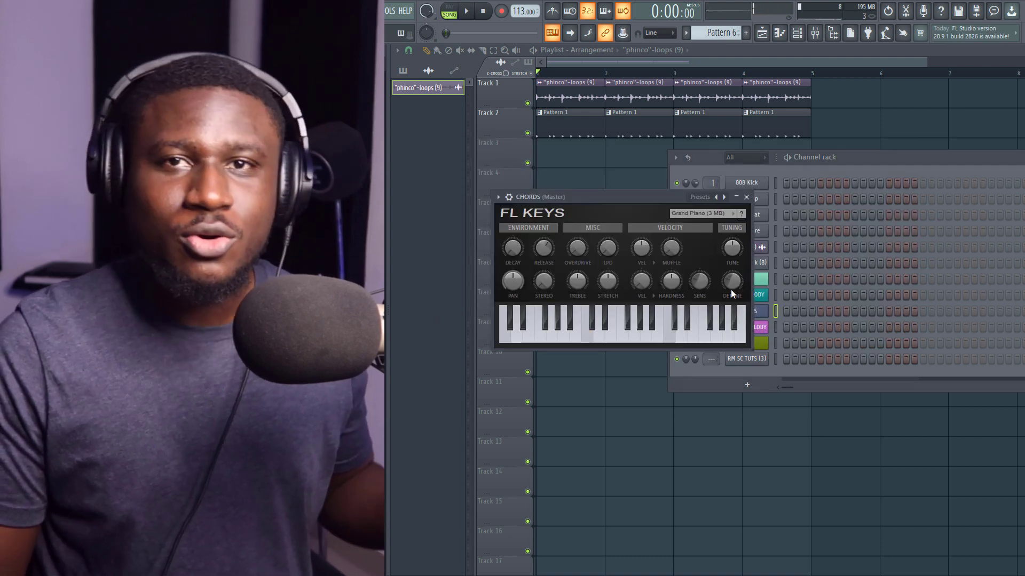
pyautogui.click(746, 198)
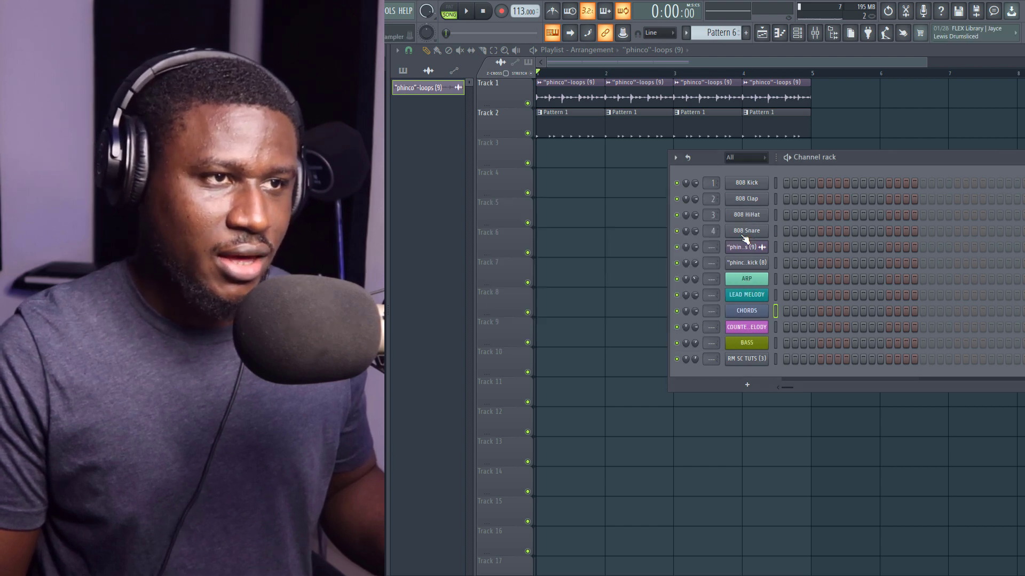
pyautogui.click(760, 327)
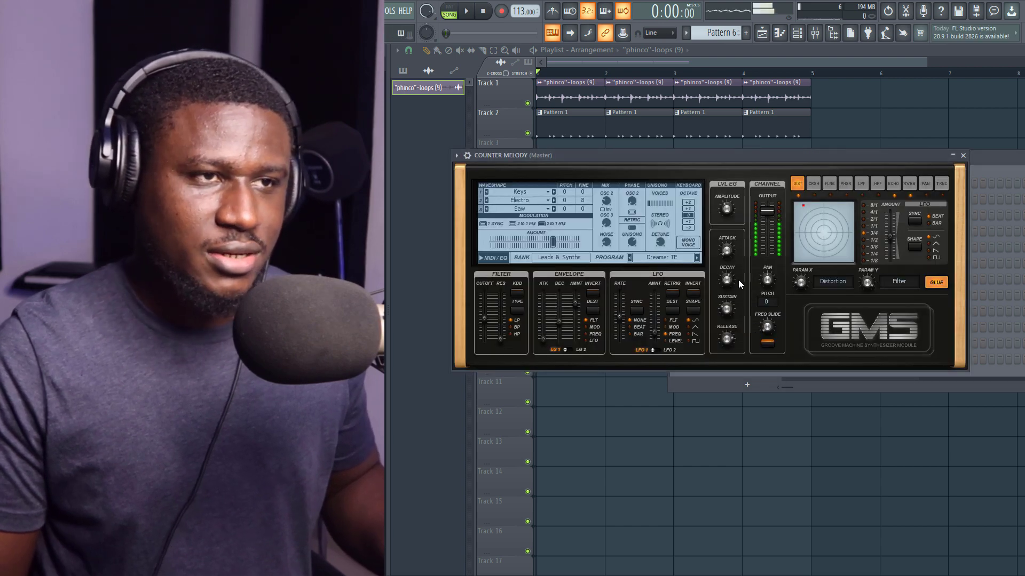
pyautogui.click(962, 155)
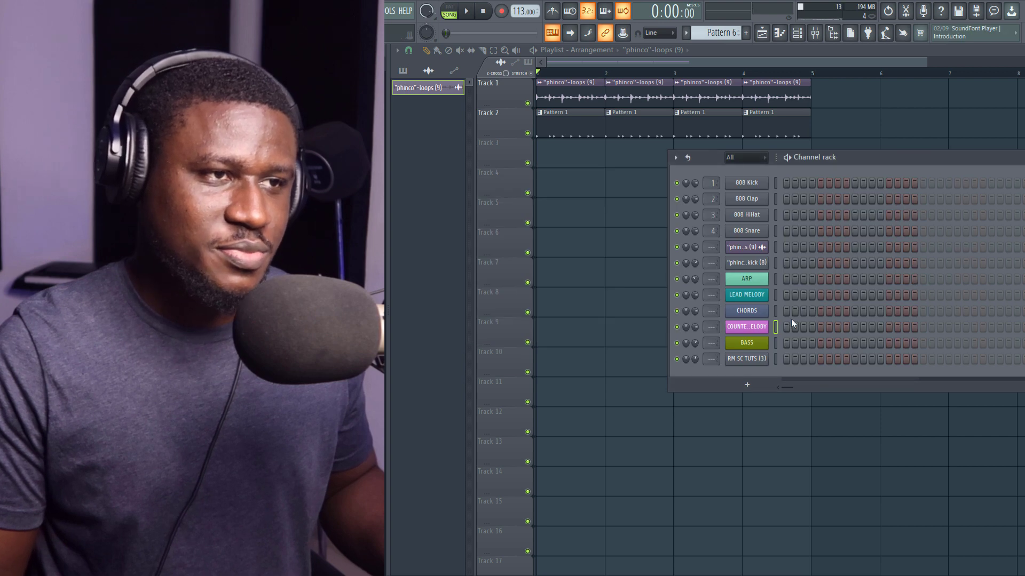
pyautogui.click(767, 343)
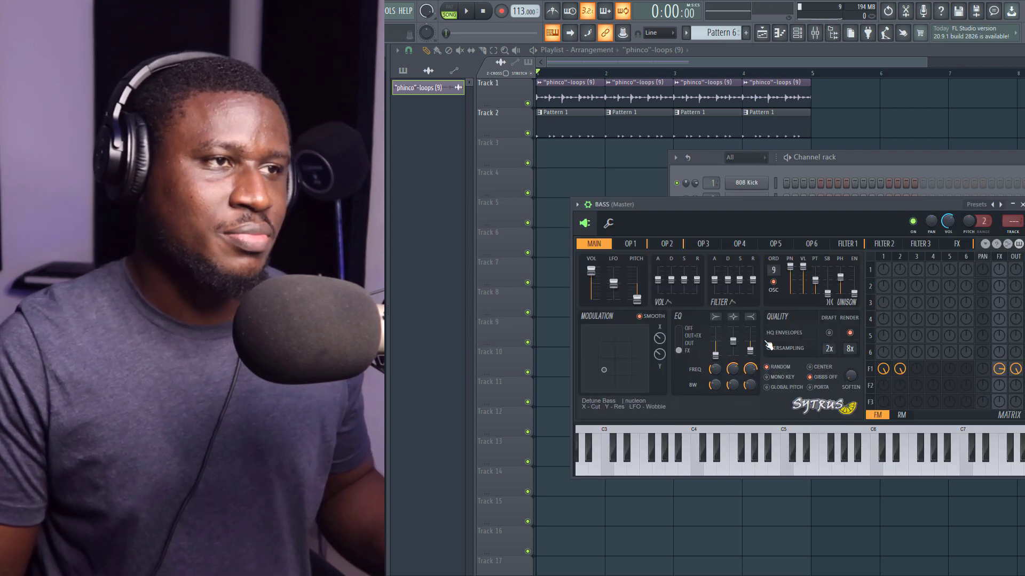
pyautogui.click(1021, 205)
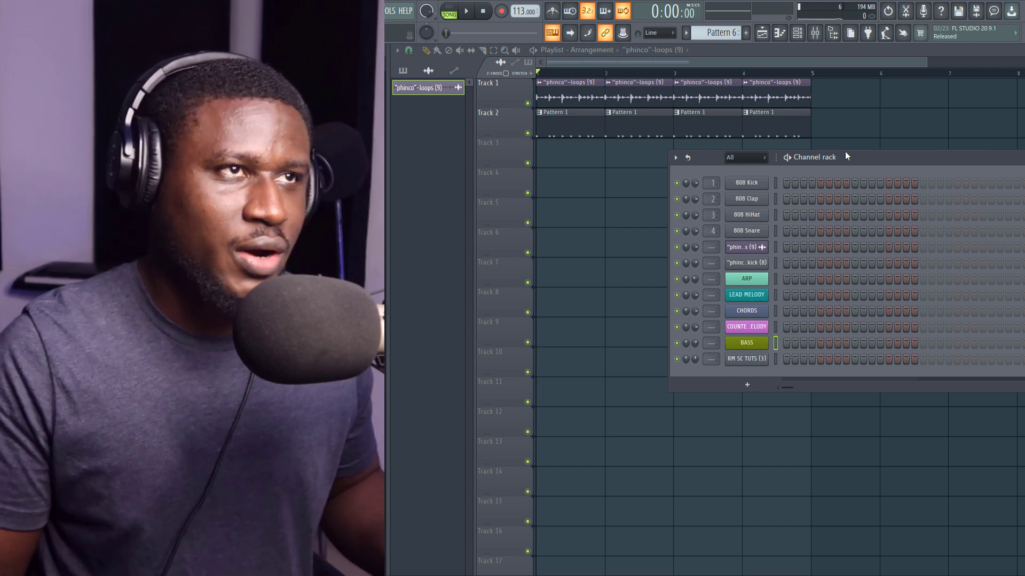
# Create Pattern 2 for CHORDS at the start of Track 3 and record the four-bar chord take.
pyautogui.click(776, 311)
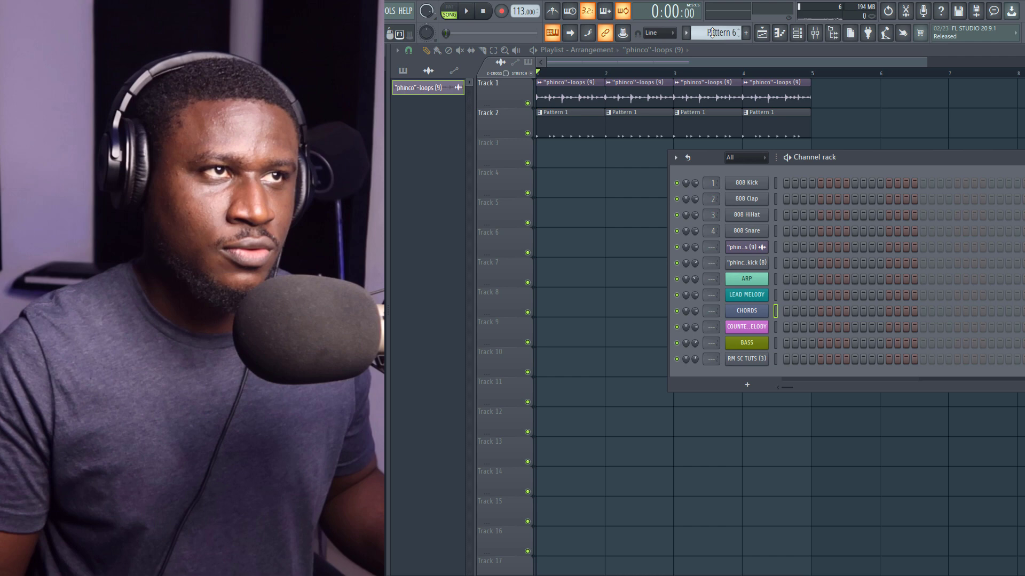
pyautogui.click(712, 33)
pyautogui.click(778, 43)
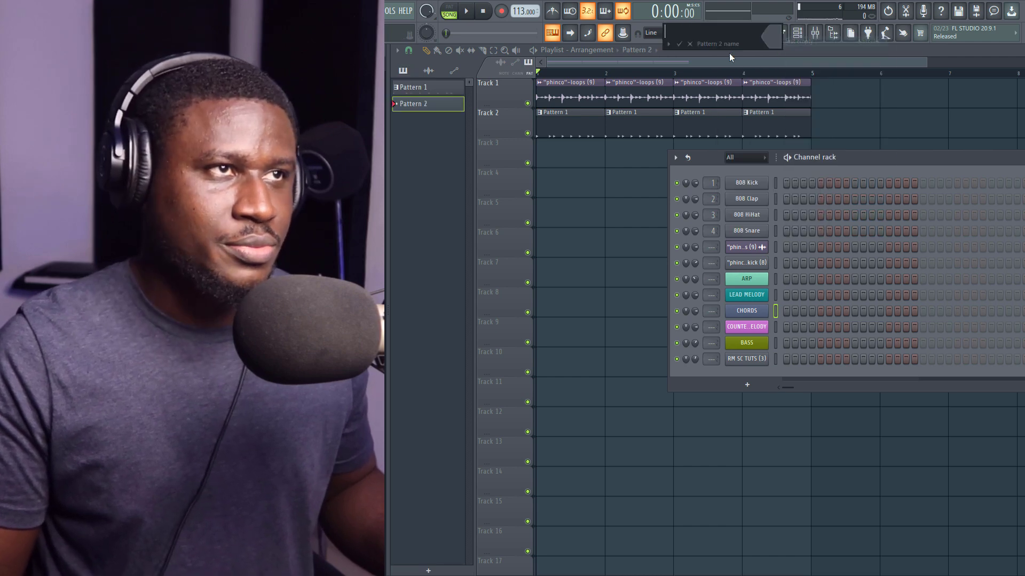
pyautogui.click(679, 44)
pyautogui.click(553, 149)
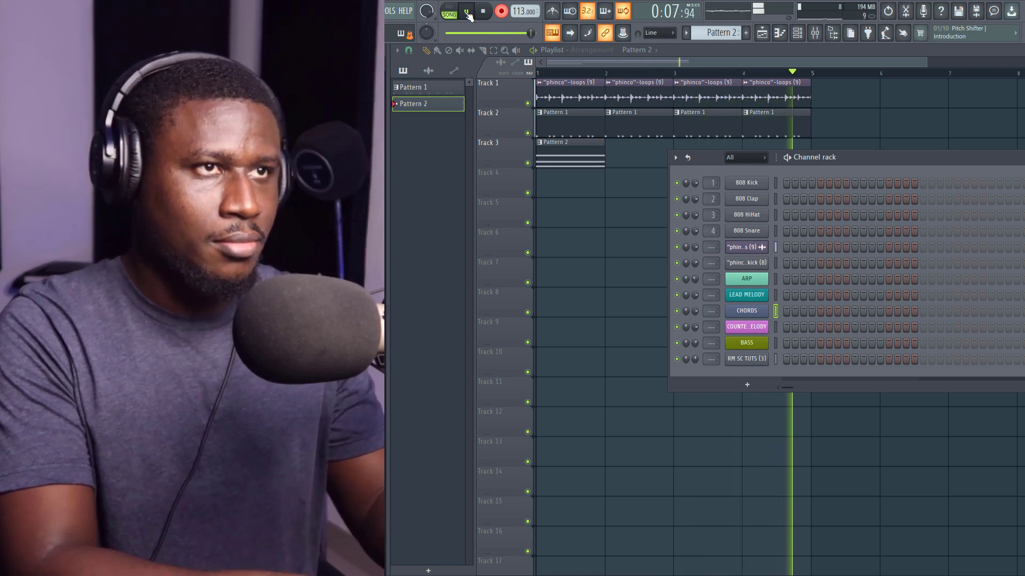
pyautogui.click(467, 12)
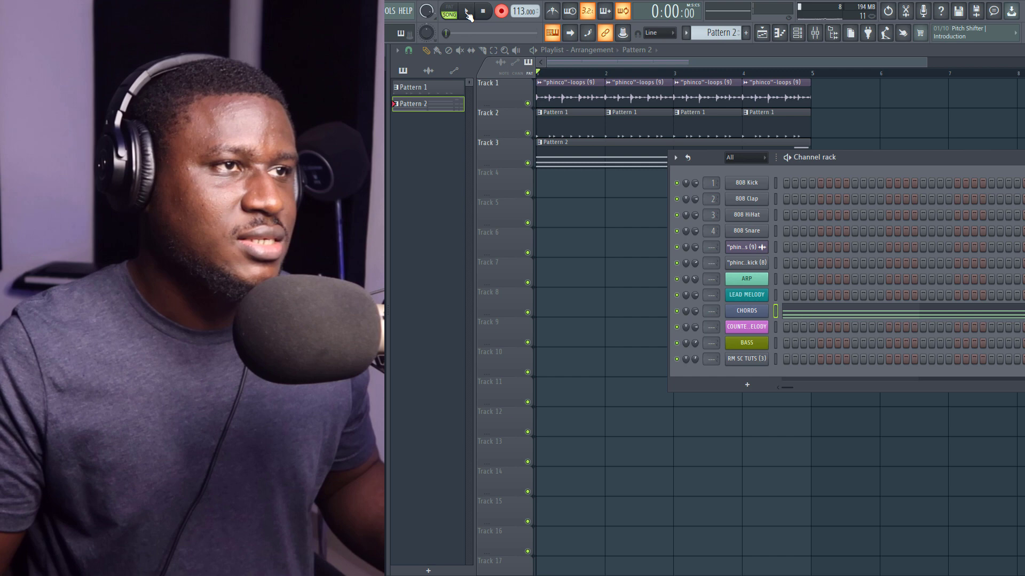
# Play back Pattern 2's chord notes, then return to the playlist with the channel rack shown.
pyautogui.doubleClick(601, 152)
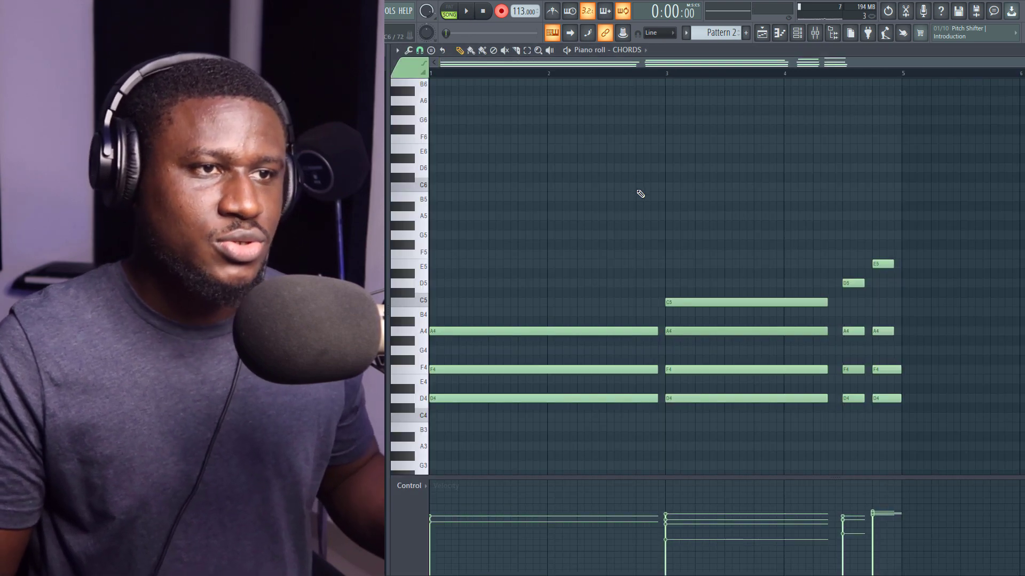
pyautogui.press('space')
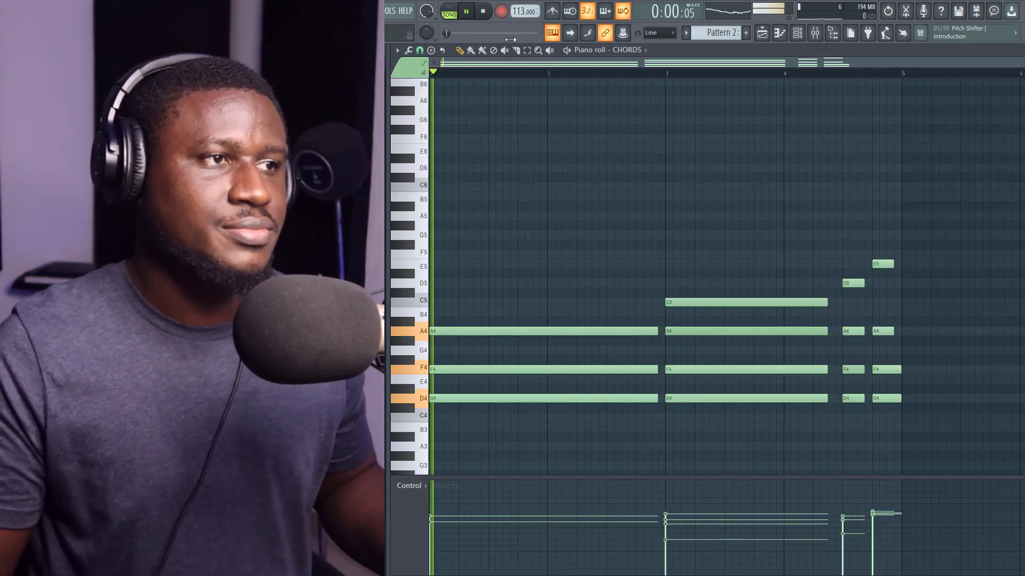
pyautogui.scroll(-2, 662, 224)
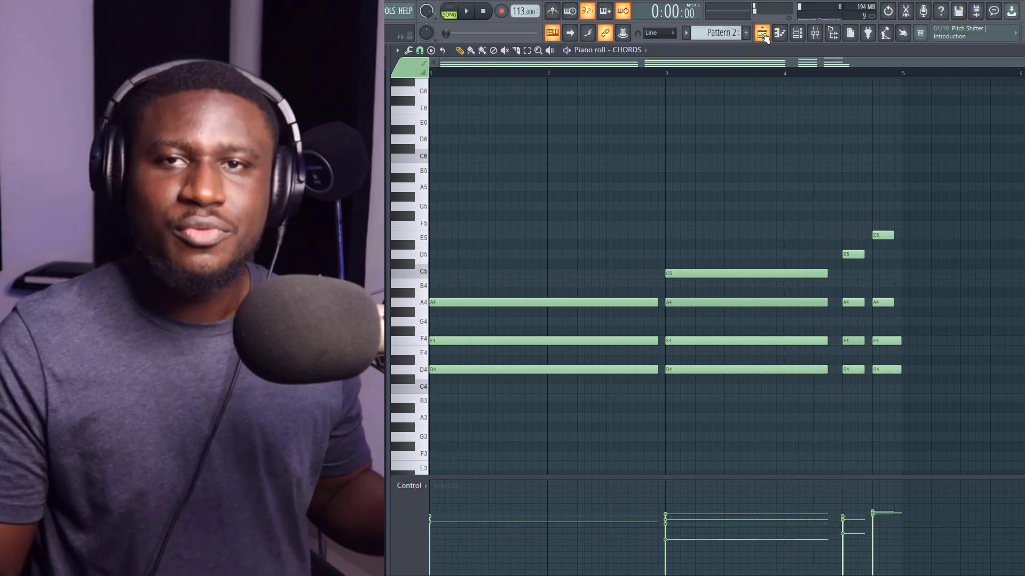
pyautogui.press('space')
pyautogui.press('F5')
pyautogui.click(796, 32)
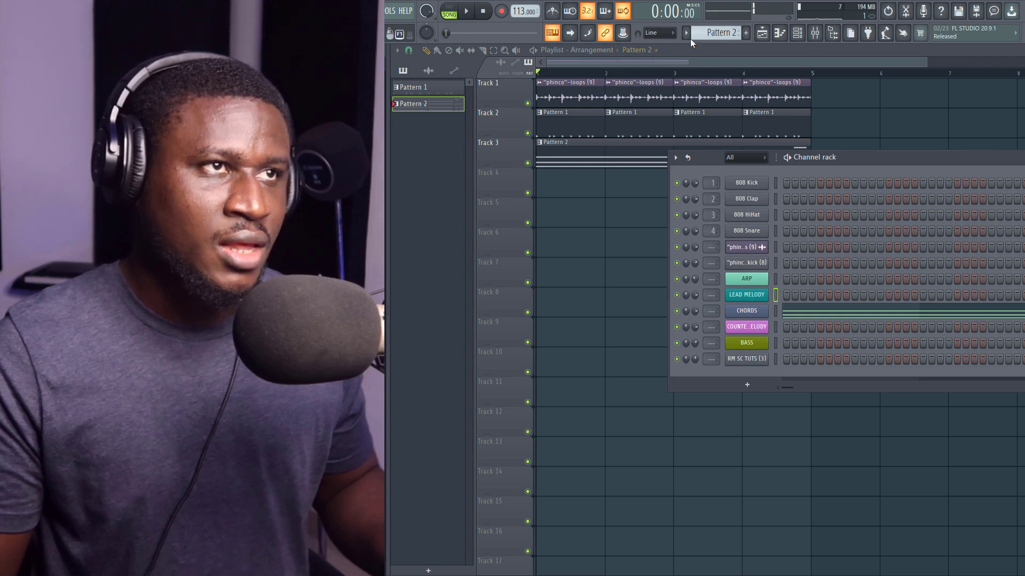
# Create empty Pattern 3 and place it at the start of Track 4.
pyautogui.click(721, 34)
pyautogui.click(783, 39)
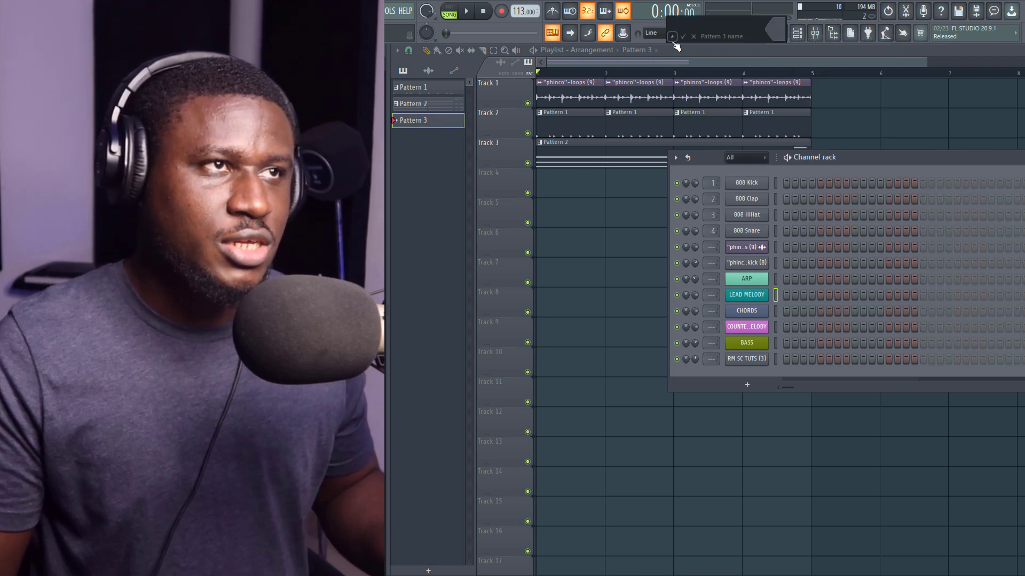
pyautogui.click(683, 37)
pyautogui.click(547, 185)
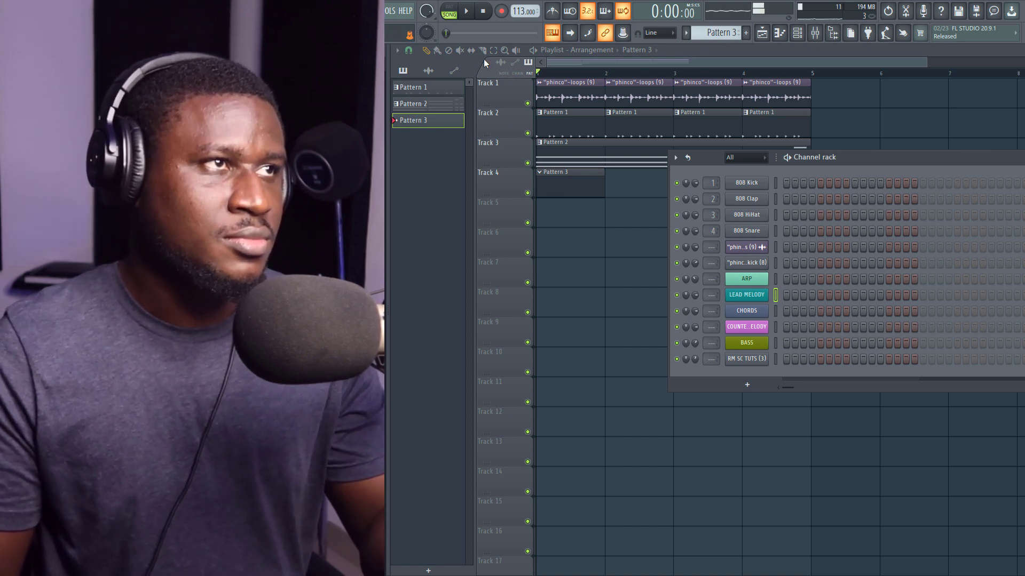
# Record the four-bar LEAD MELODY into Pattern 3.
pyautogui.click(469, 11)
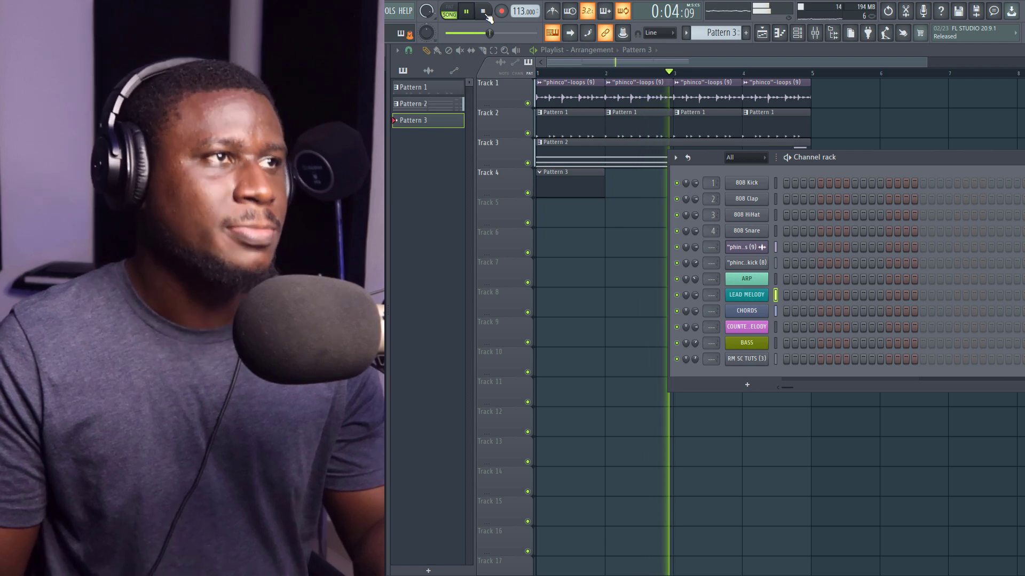
pyautogui.click(485, 13)
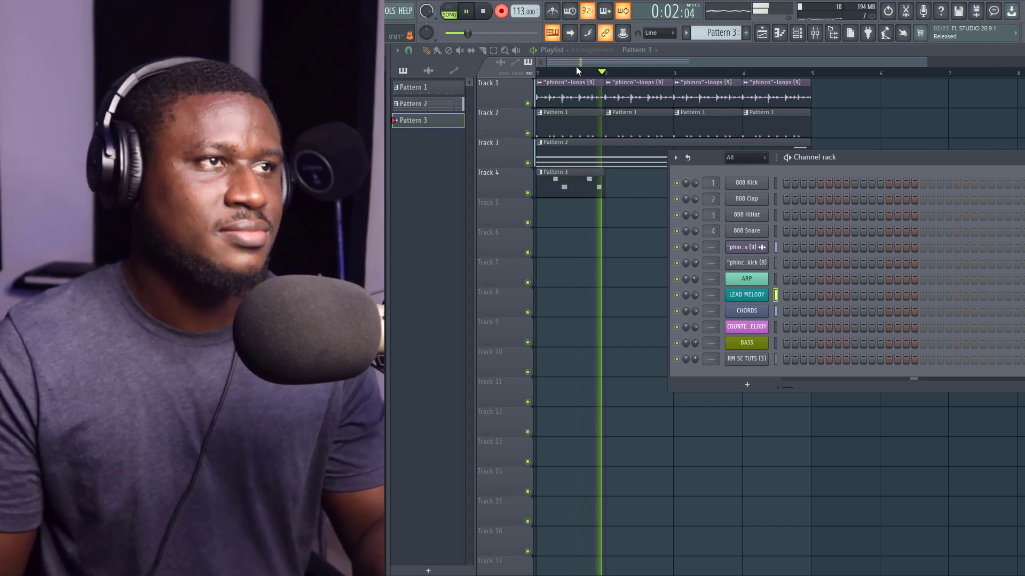
pyautogui.press('F6')
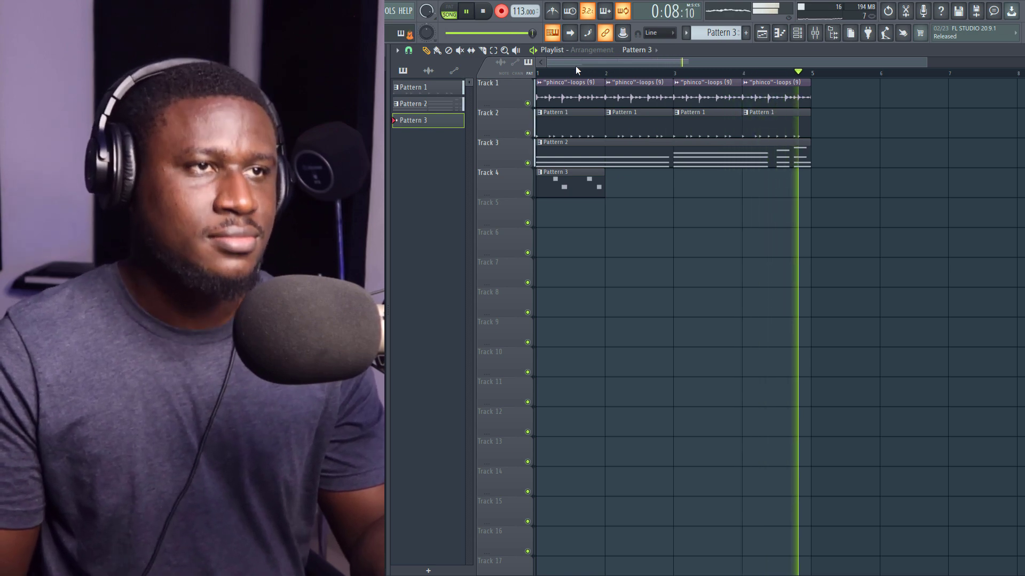
pyautogui.press('space')
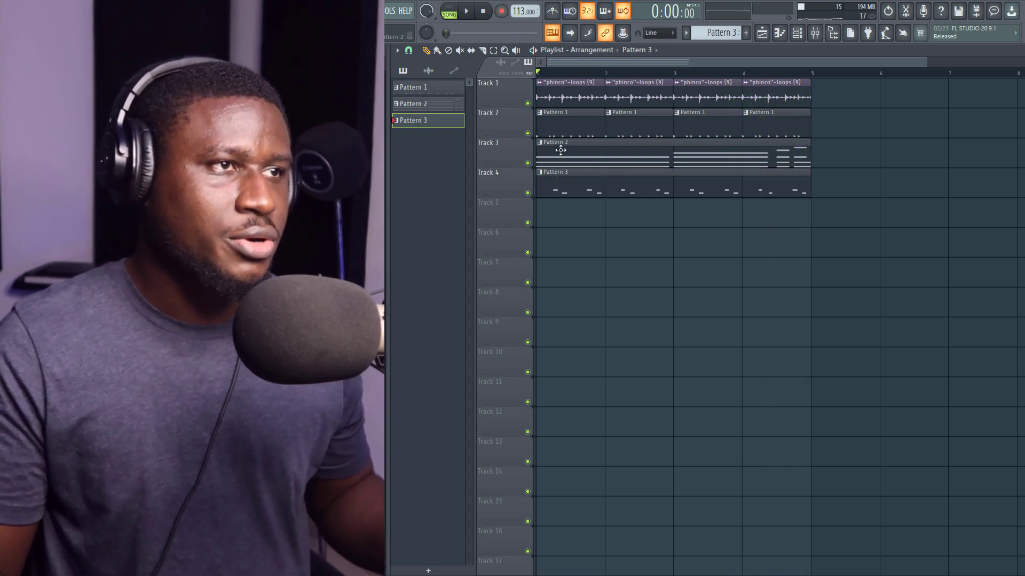
# Preview Pattern 3's alternating E5 and D5 lead notes, then show the channel rack.
pyautogui.doubleClick(572, 176)
pyautogui.press('space')
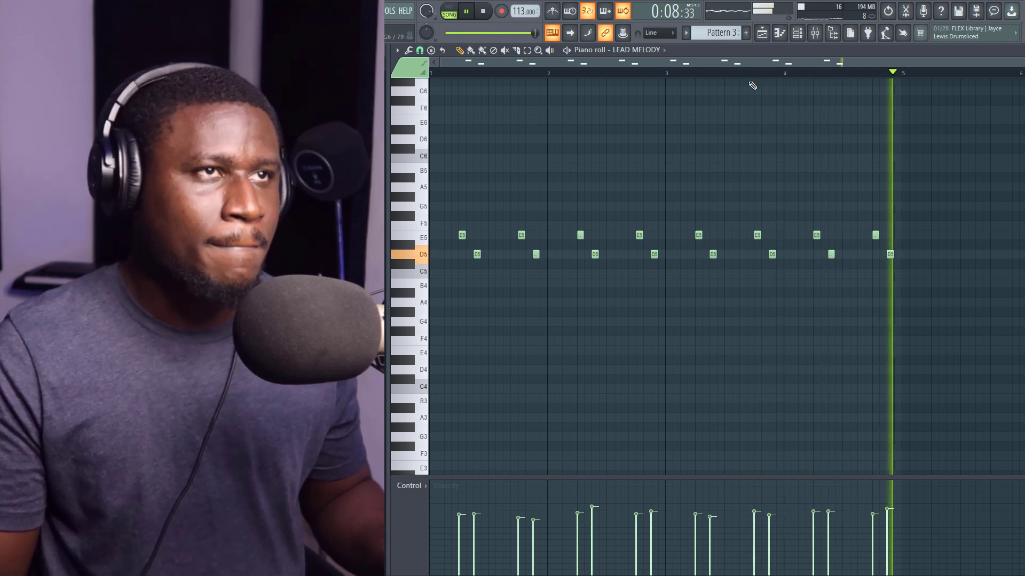
pyautogui.press('space')
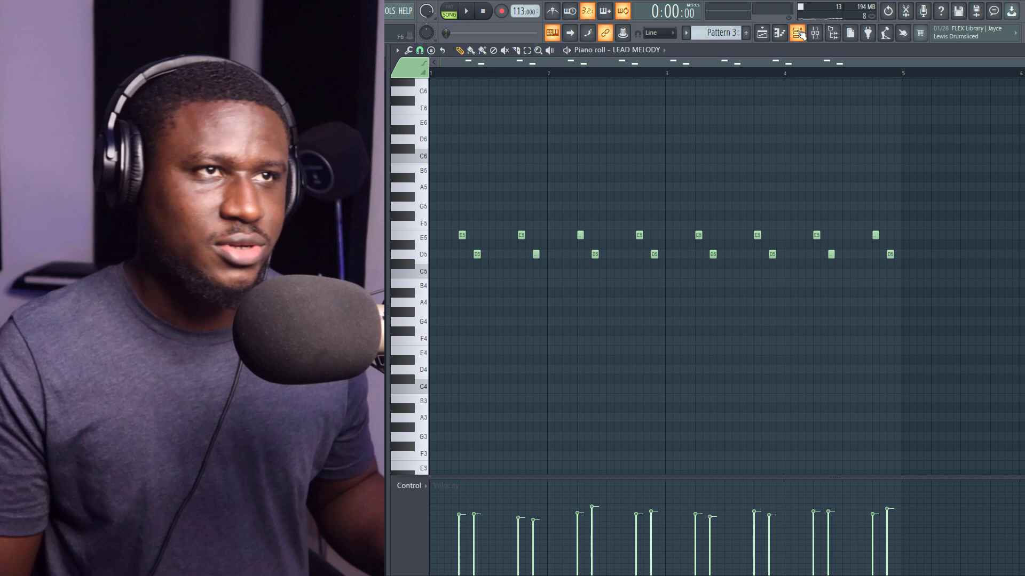
pyautogui.click(798, 33)
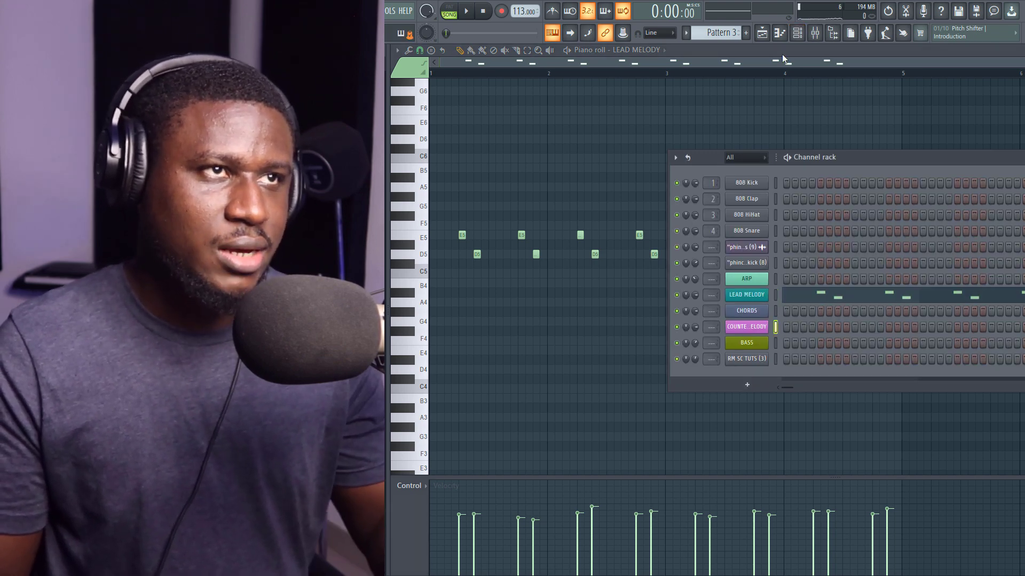
# Create empty Pattern 4 and place it on Track 5 at bar 1.
pyautogui.click(762, 34)
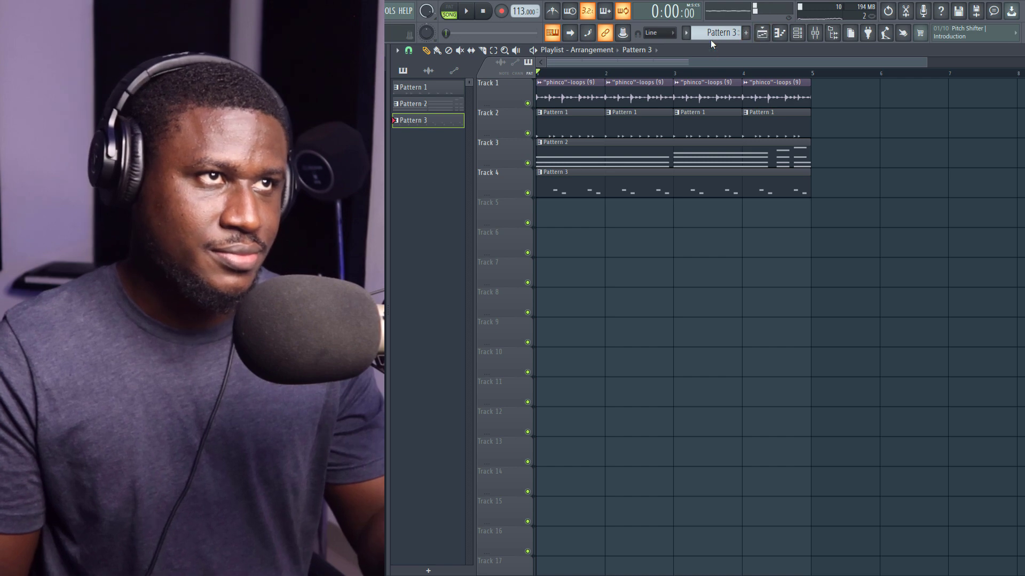
pyautogui.click(710, 40)
pyautogui.click(751, 43)
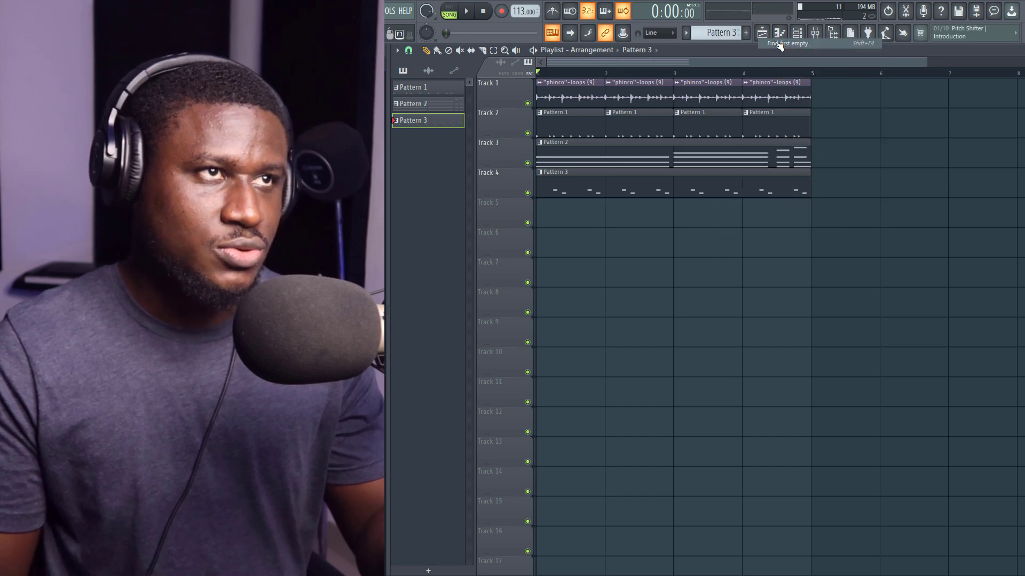
pyautogui.click(553, 211)
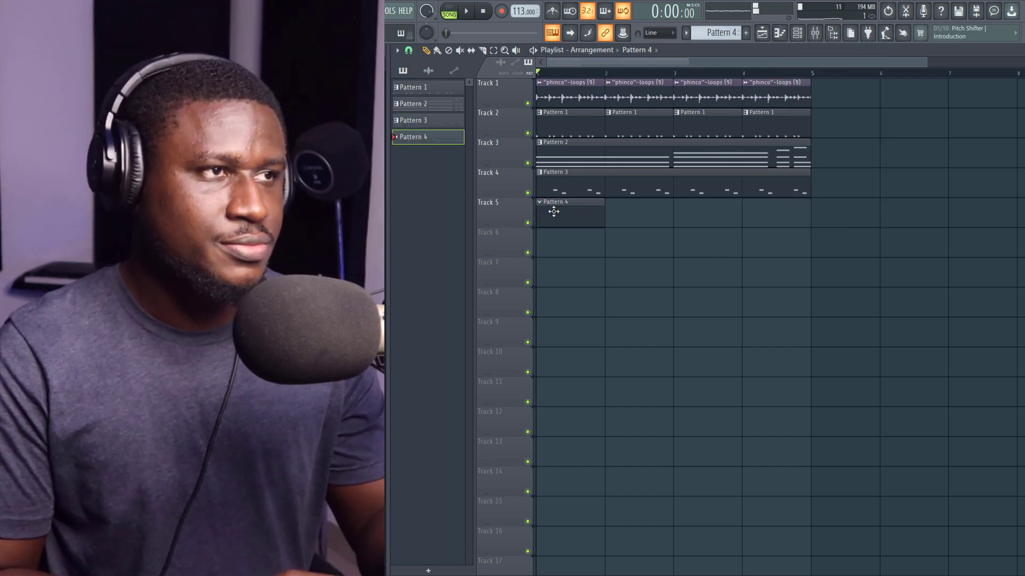
# Record the four-bar COUNTER MELODY of D5 notes into Pattern 4.
pyautogui.press('space')
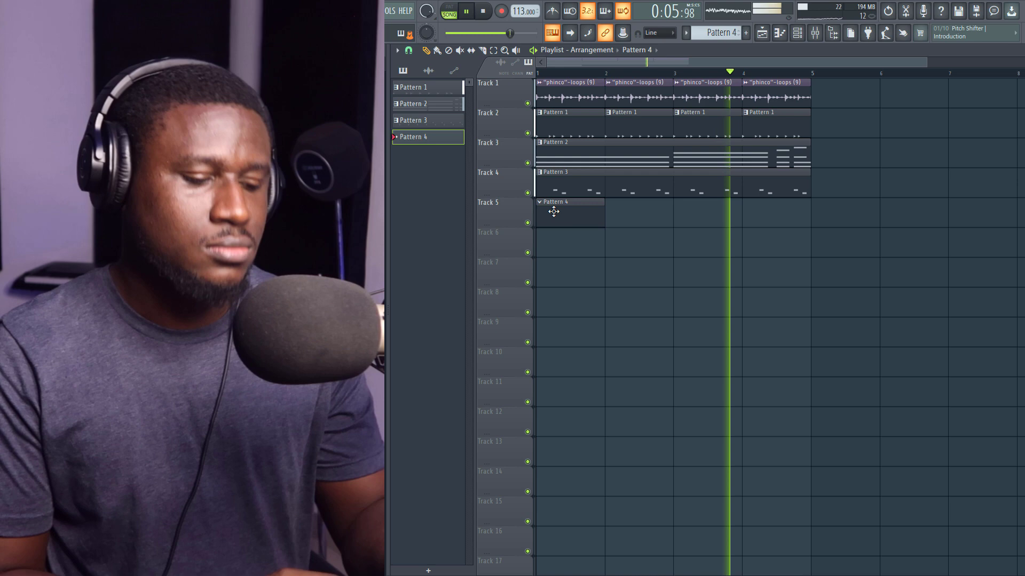
pyautogui.press('space')
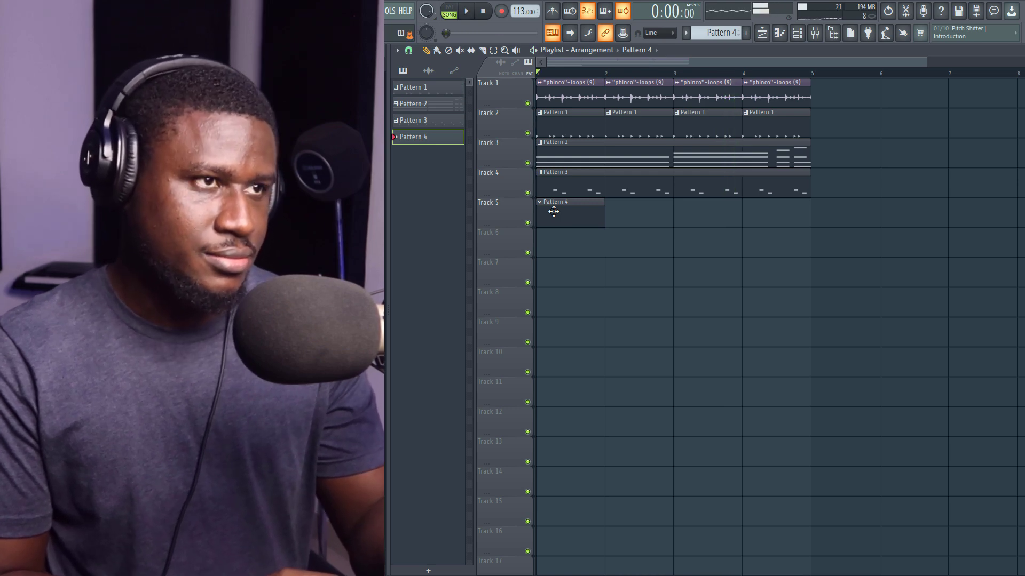
pyautogui.press('space')
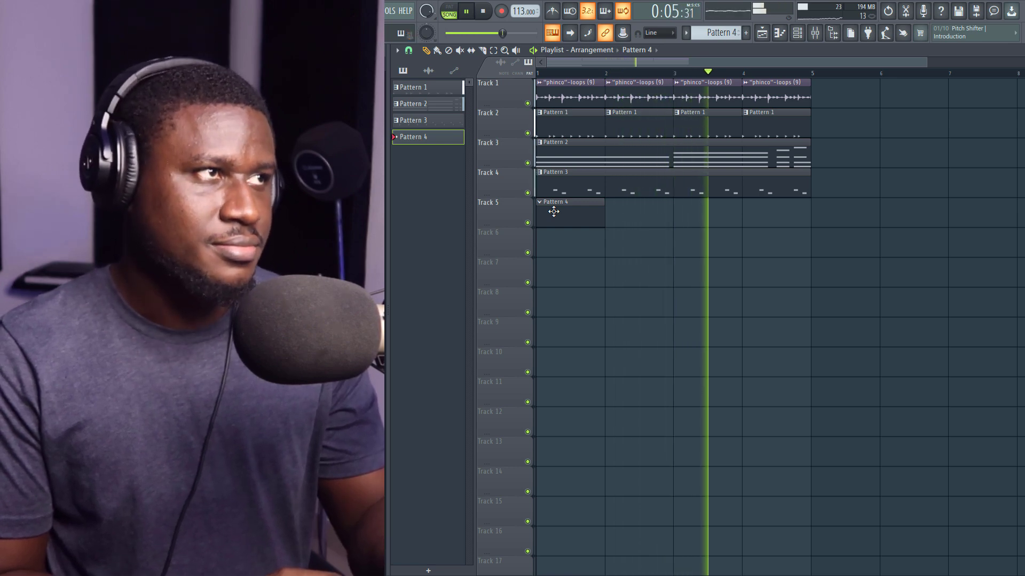
pyautogui.press('space')
pyautogui.press('space')
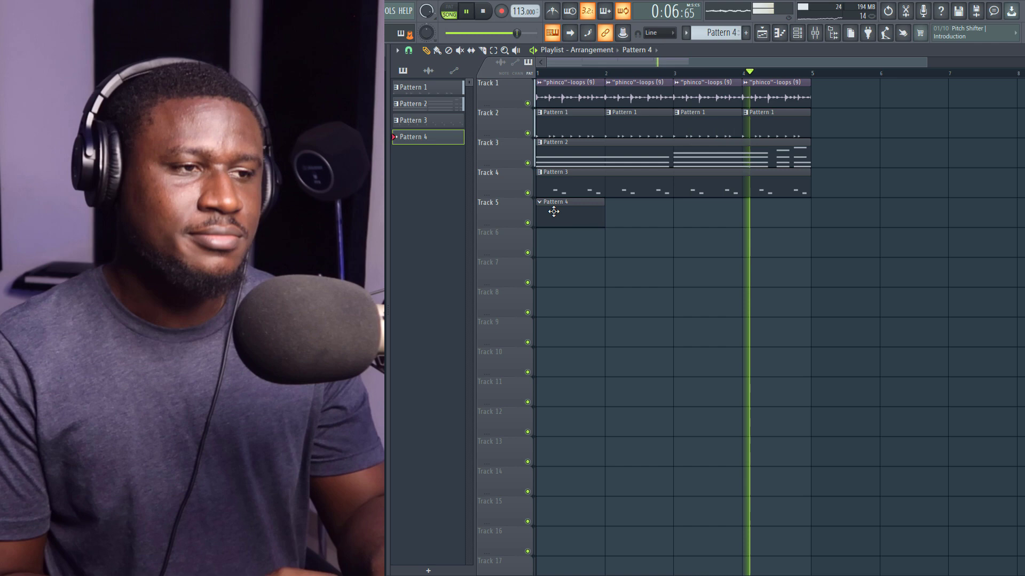
pyautogui.press('space')
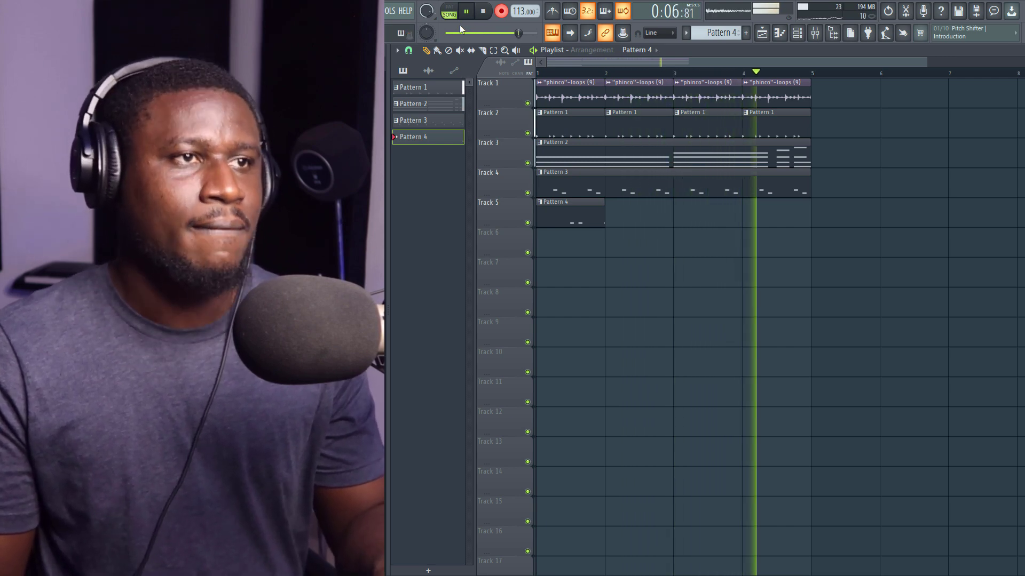
pyautogui.press('space')
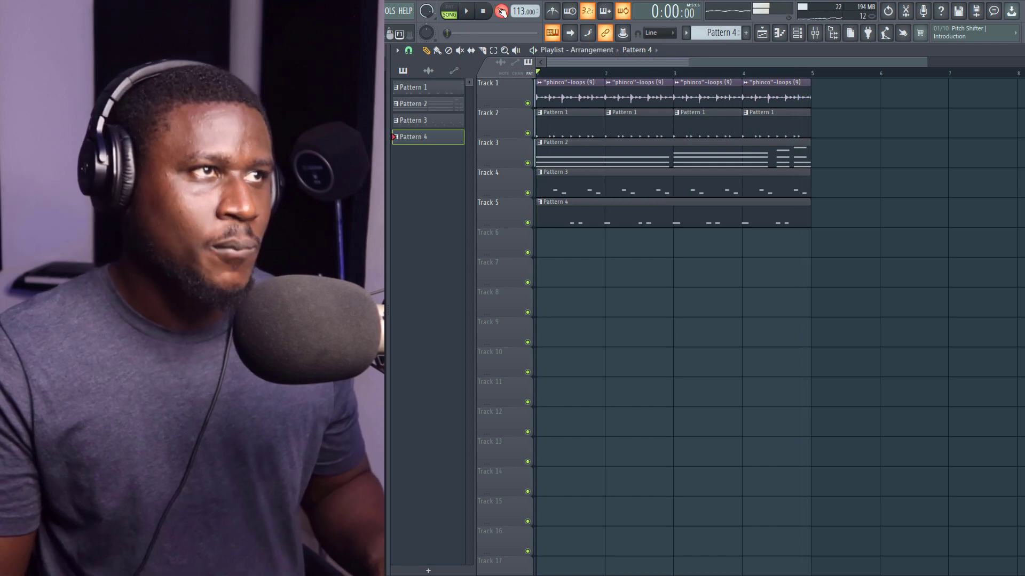
# Add a D5 note at bar 1 of the counter melody, lengthen the bar-2 note, and return to the playlist.
pyautogui.doubleClick(597, 220)
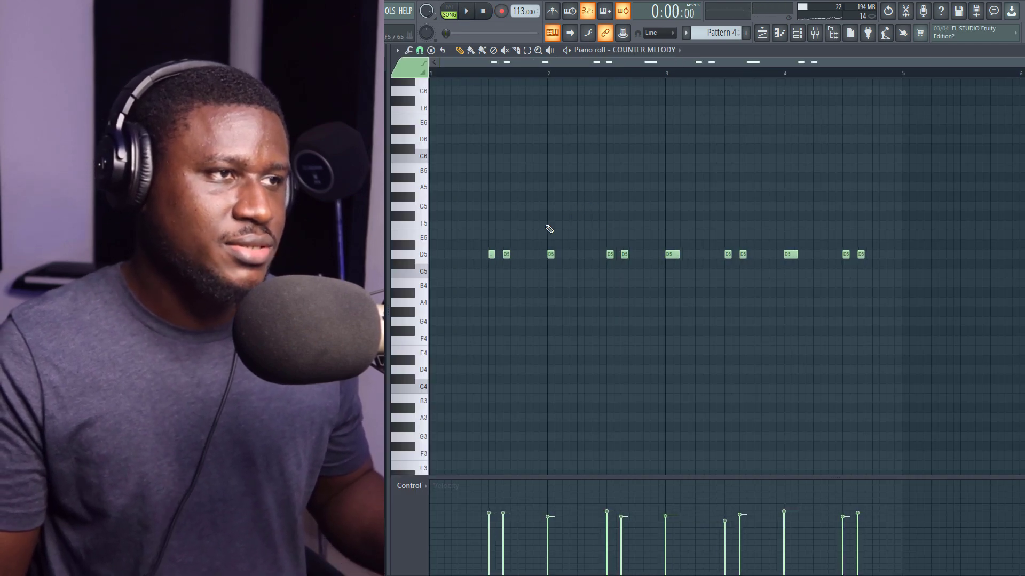
pyautogui.click(436, 254)
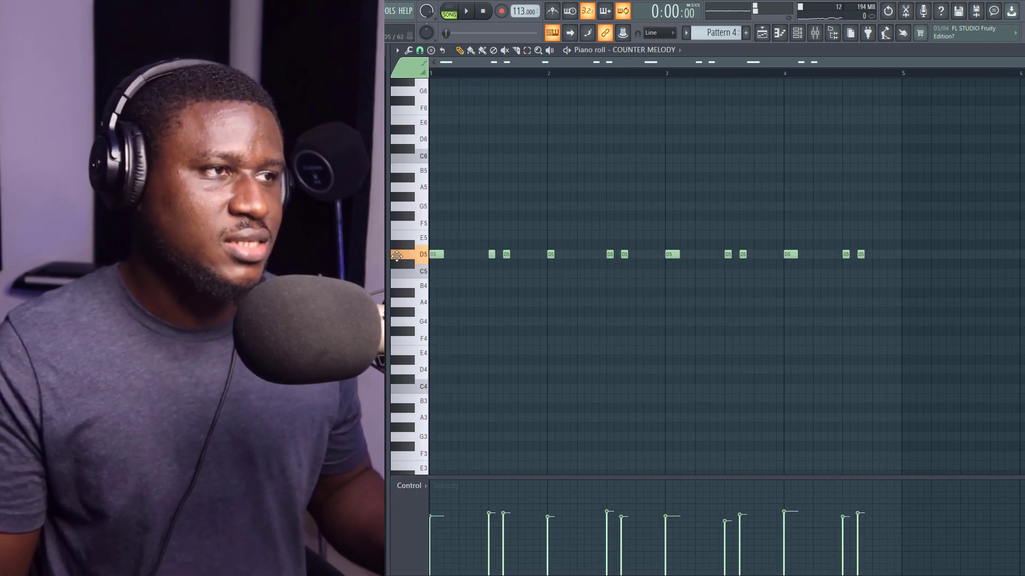
pyautogui.press('space')
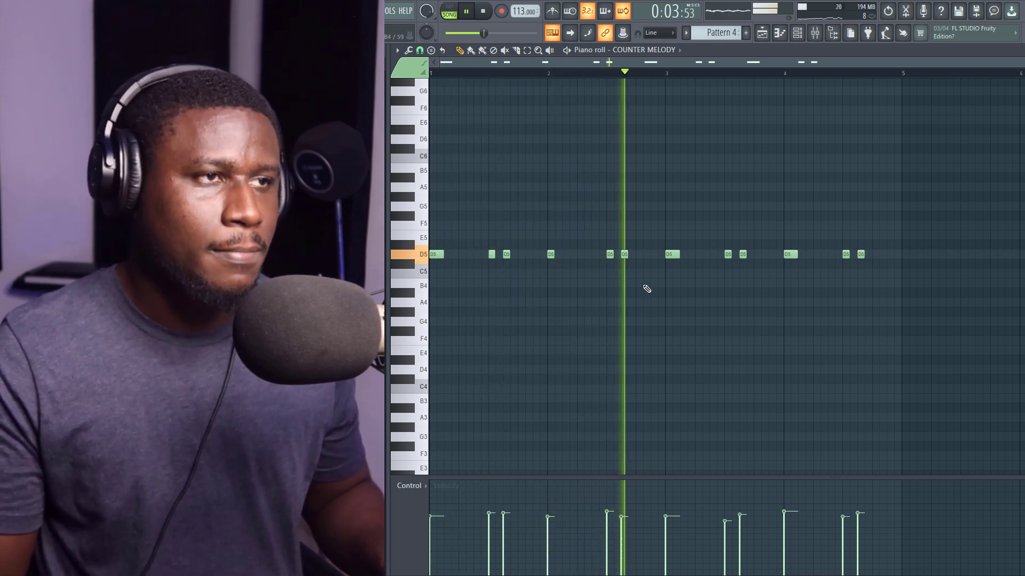
pyautogui.press('space')
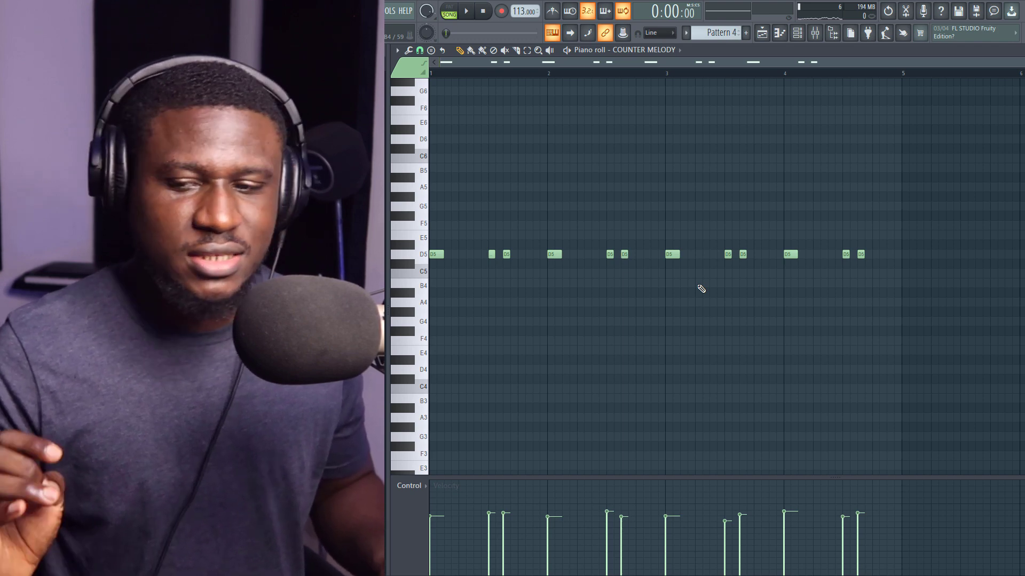
pyautogui.press('space')
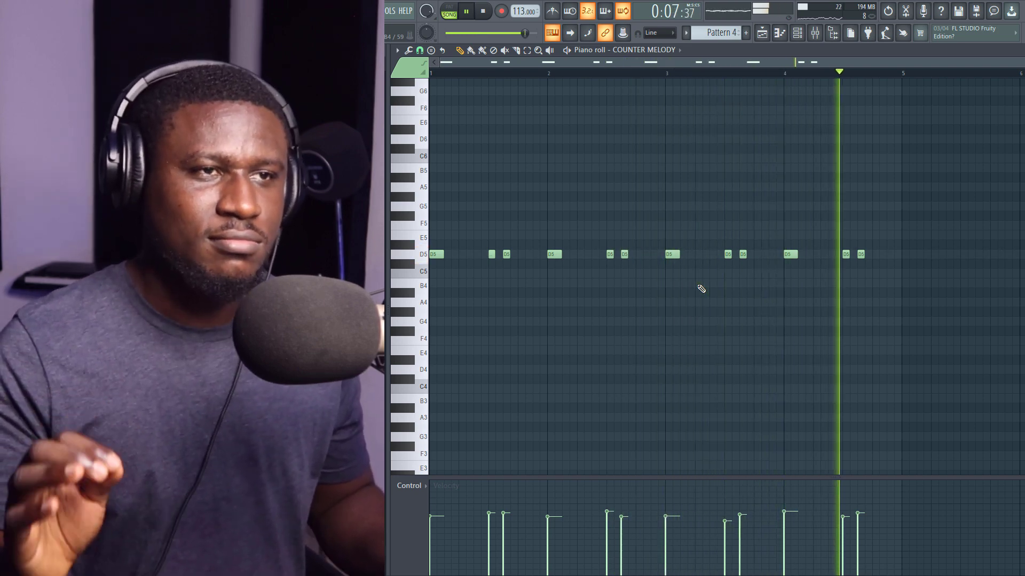
pyautogui.press('space')
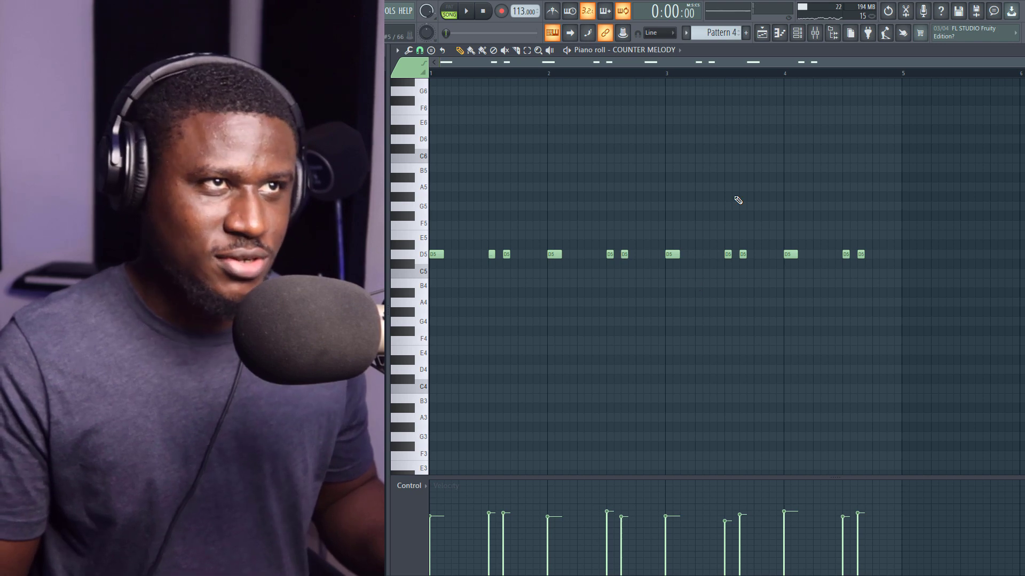
pyautogui.click(762, 33)
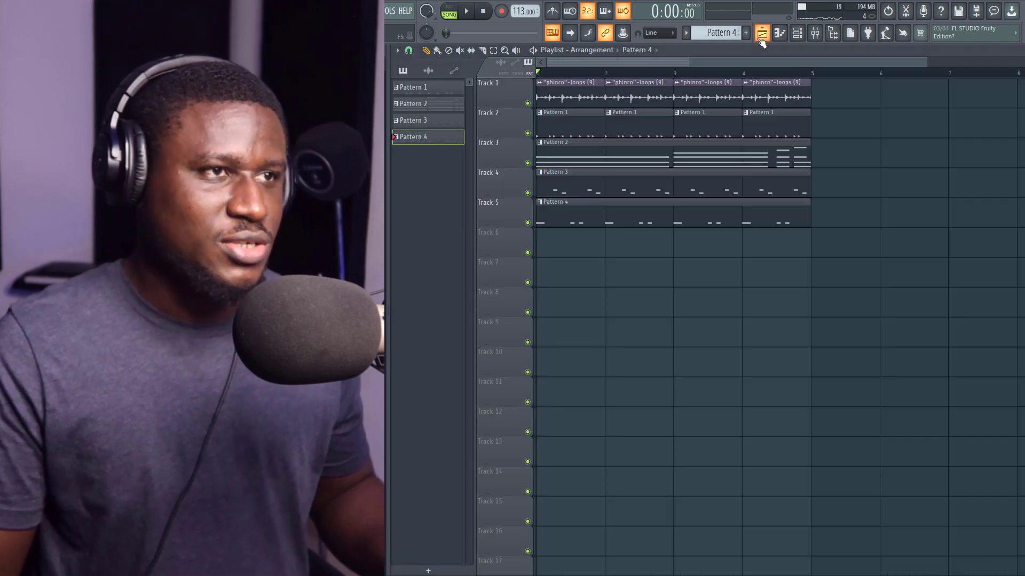
# Select the ARP channel in the channel rack and play the song to check.
pyautogui.click(799, 33)
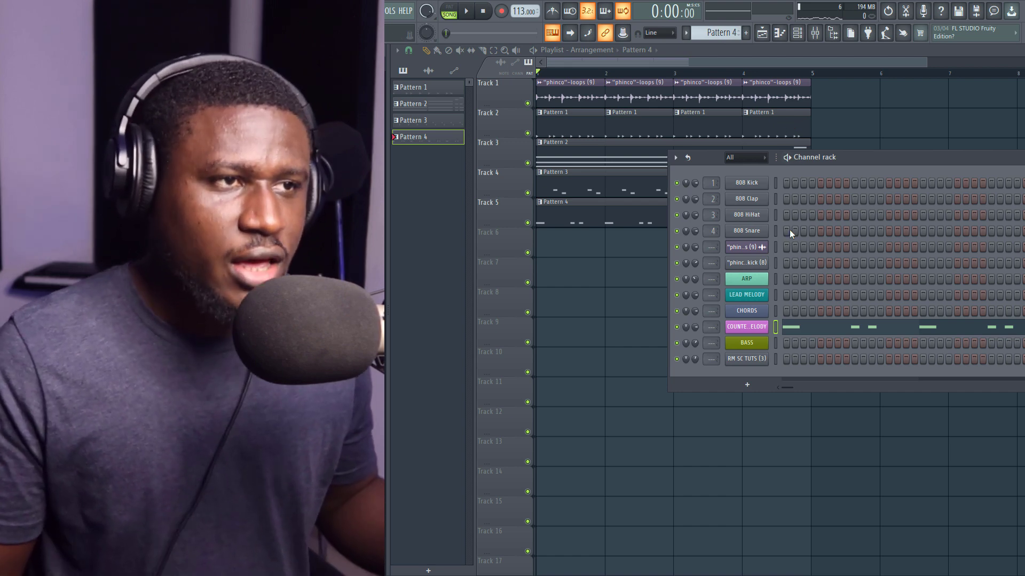
pyautogui.click(776, 279)
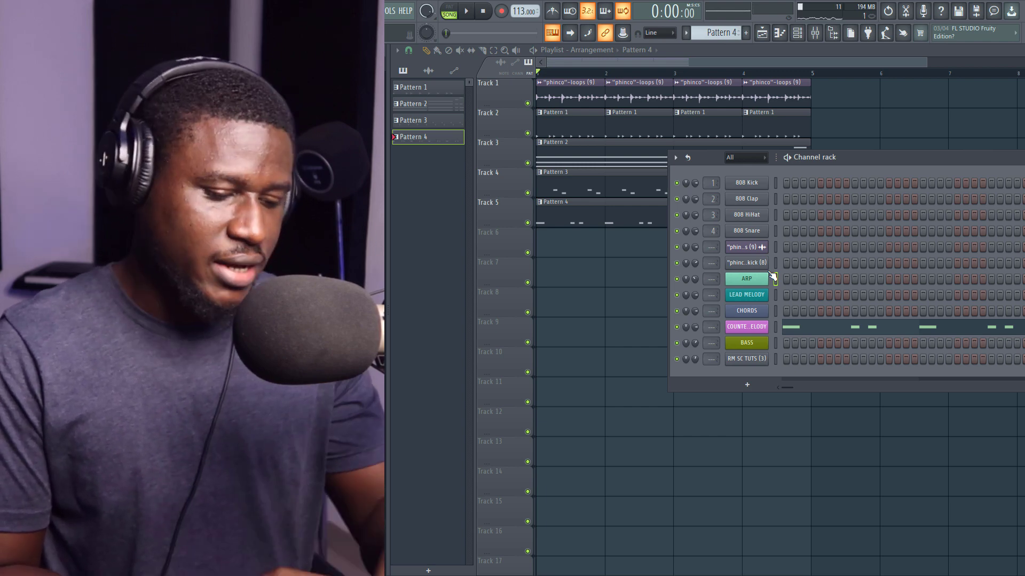
pyautogui.press('space')
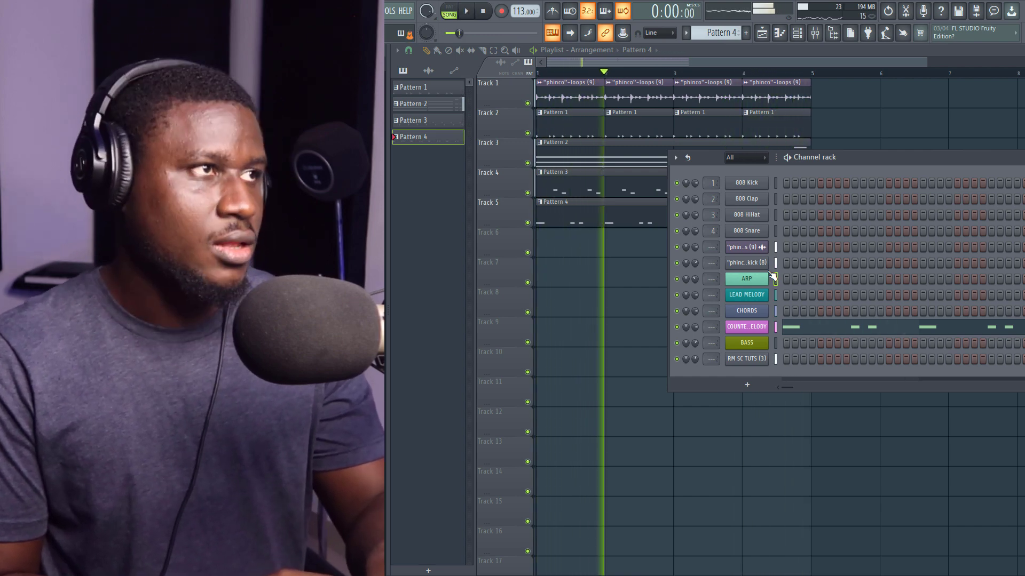
pyautogui.press('space')
pyautogui.press('space')
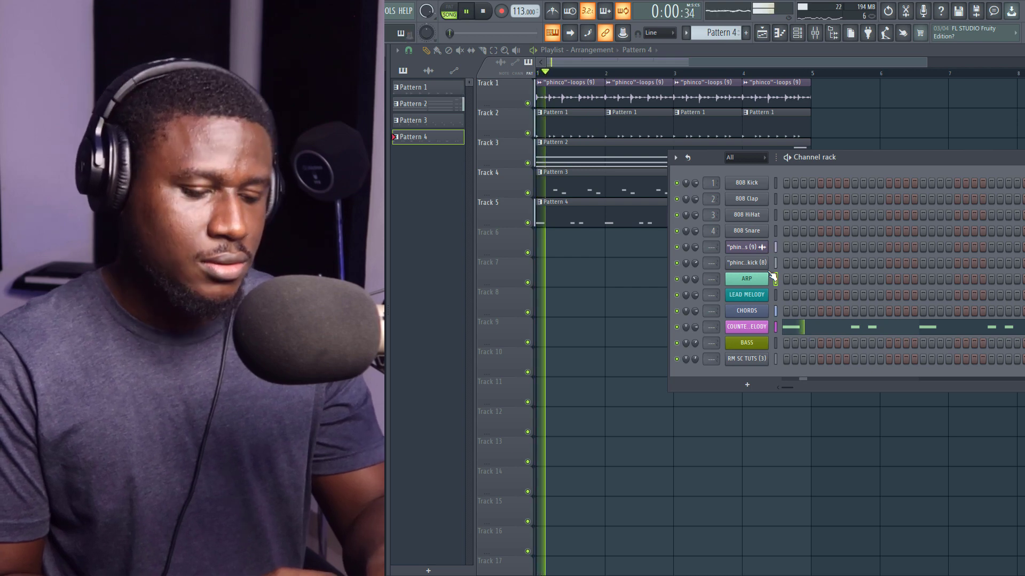
pyautogui.press('space')
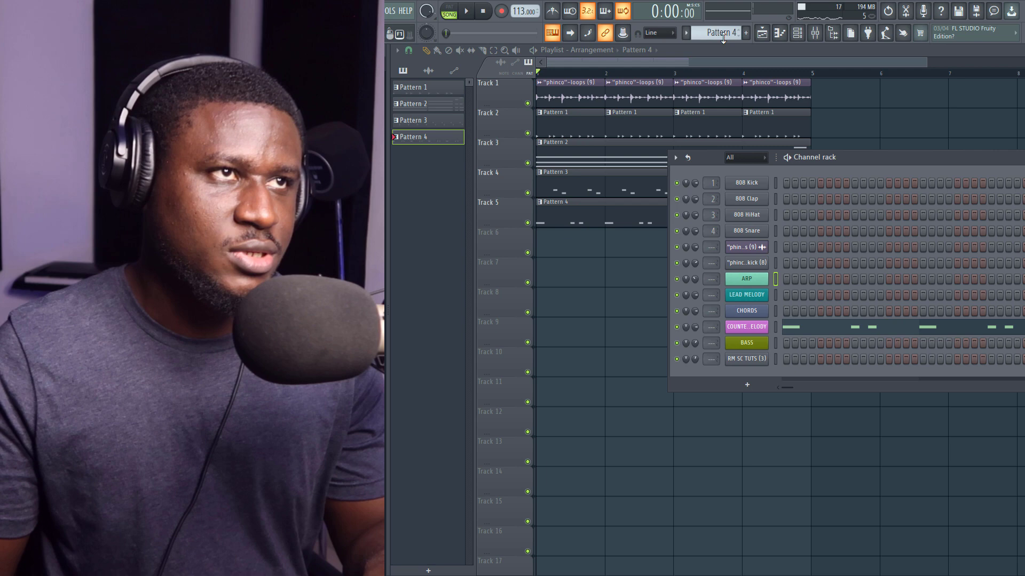
# Create empty Pattern 5 and place it on Track 6 at bar 1.
pyautogui.click(723, 36)
pyautogui.click(768, 35)
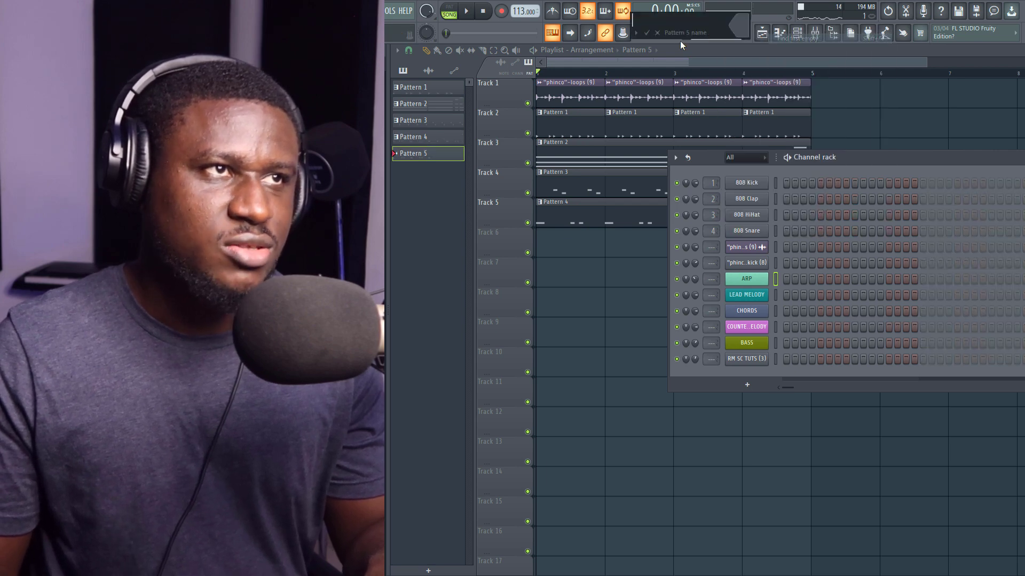
pyautogui.click(647, 33)
pyautogui.click(560, 241)
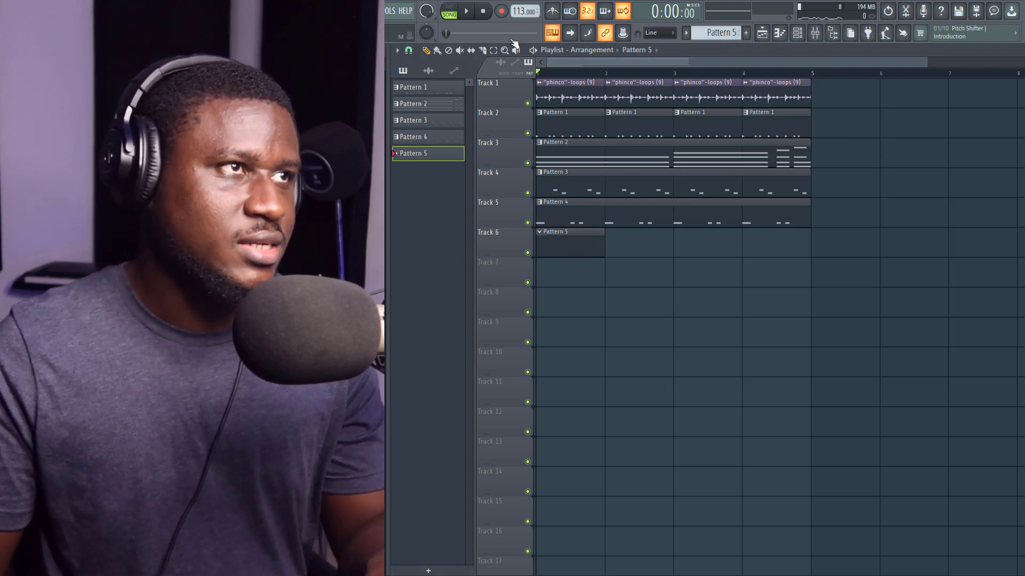
# Record one long F5 ARP note across four bars into Pattern 5.
pyautogui.click(501, 12)
pyautogui.click(466, 11)
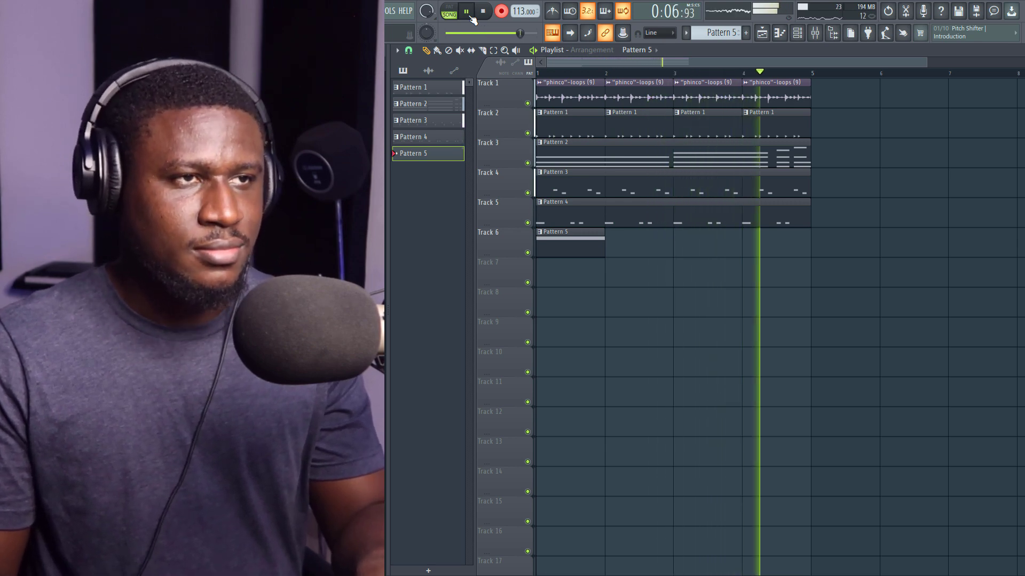
pyautogui.press('space')
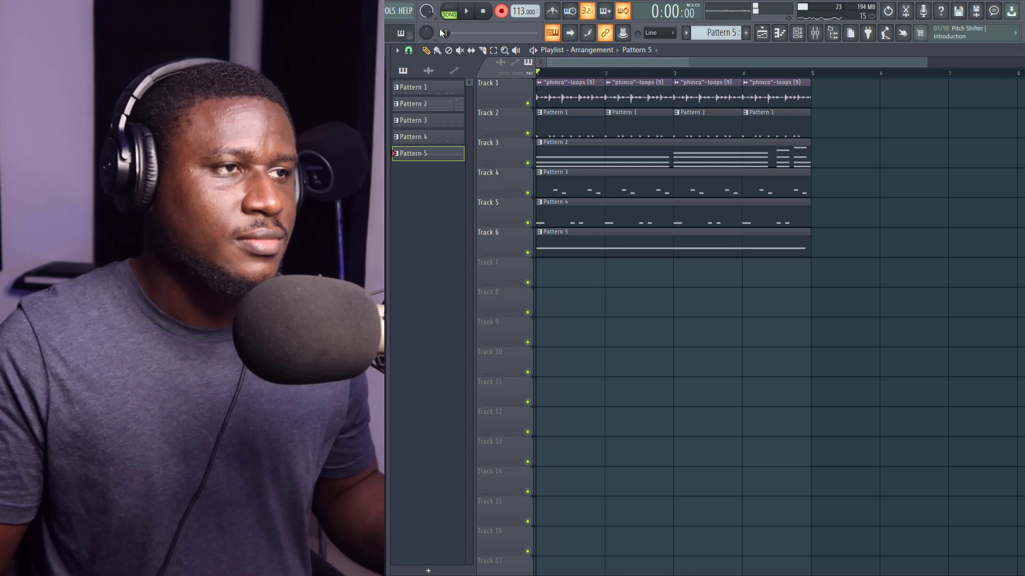
pyautogui.doubleClick(573, 236)
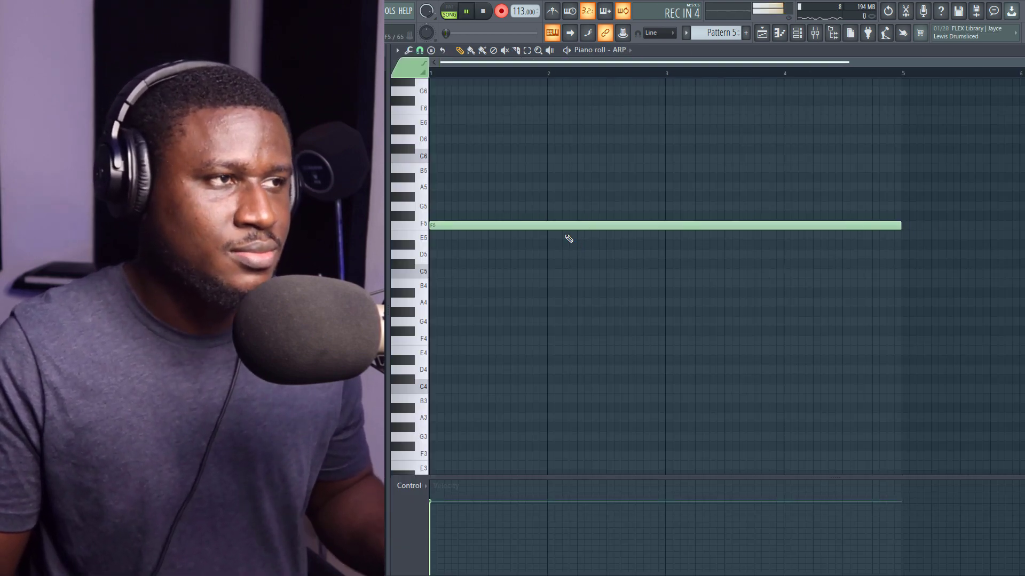
# Drag the ARP's long held note from F5 down to D5 and preview the change.
pyautogui.press('space')
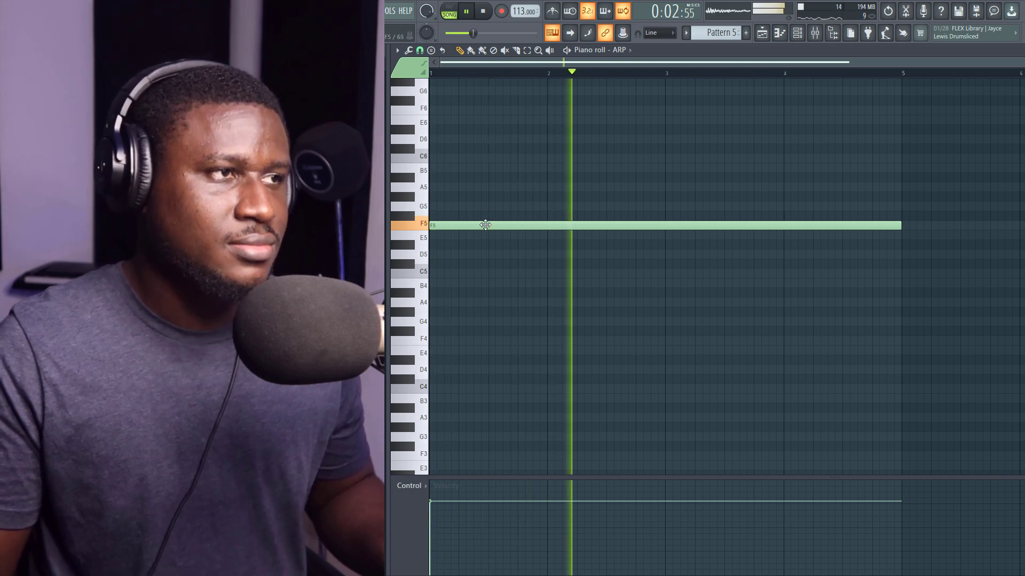
pyautogui.press('space')
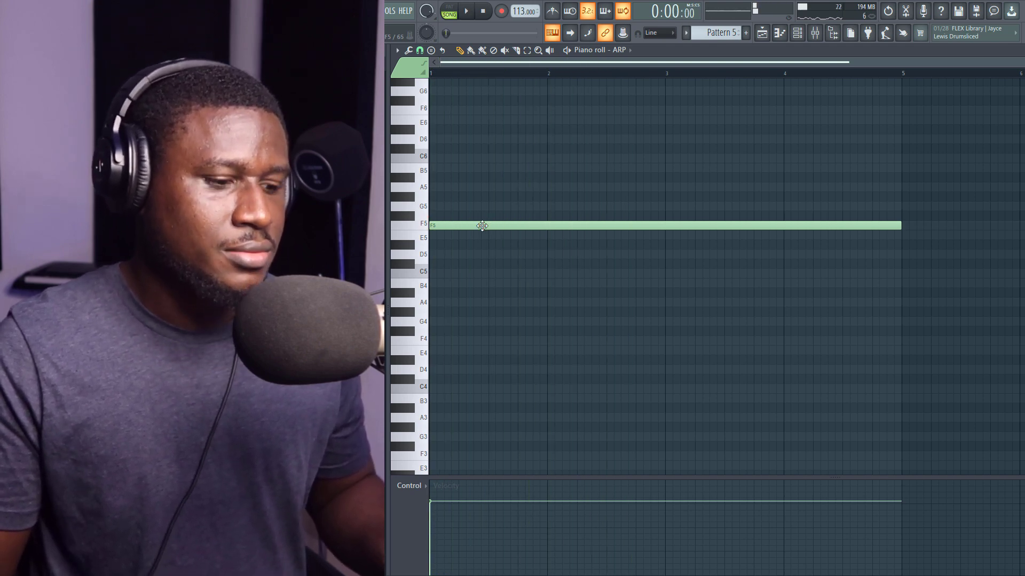
pyautogui.moveTo(482, 226); pyautogui.dragTo(463, 251)
pyautogui.press('space')
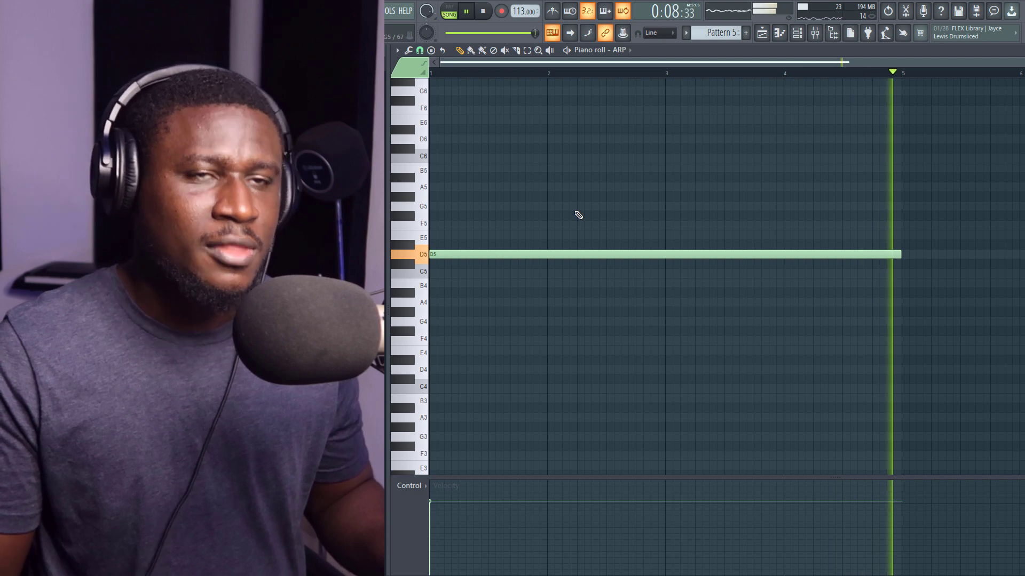
# Return to the playlist and select the BASS channel in the Channel rack.
pyautogui.click(763, 34)
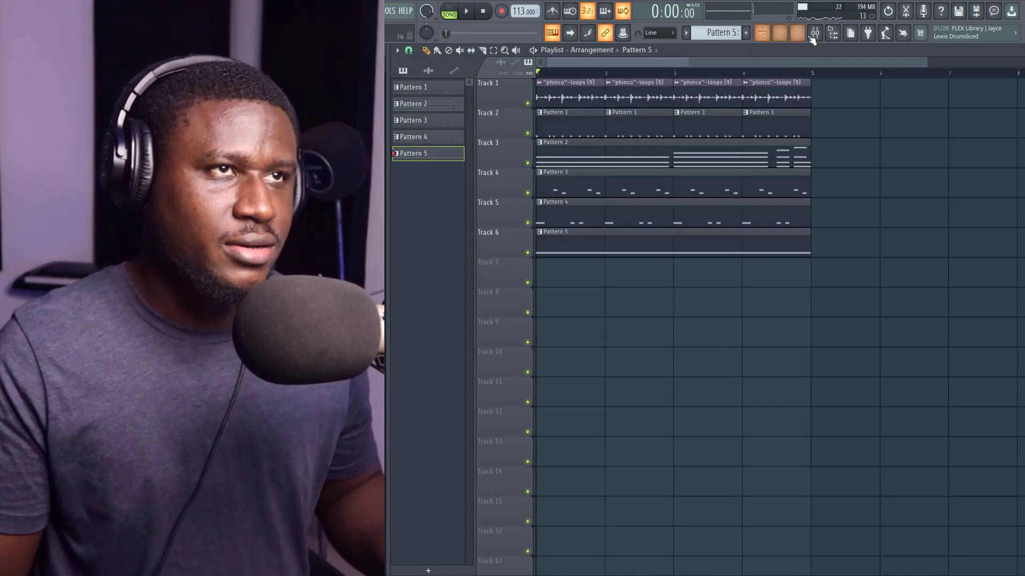
pyautogui.click(796, 33)
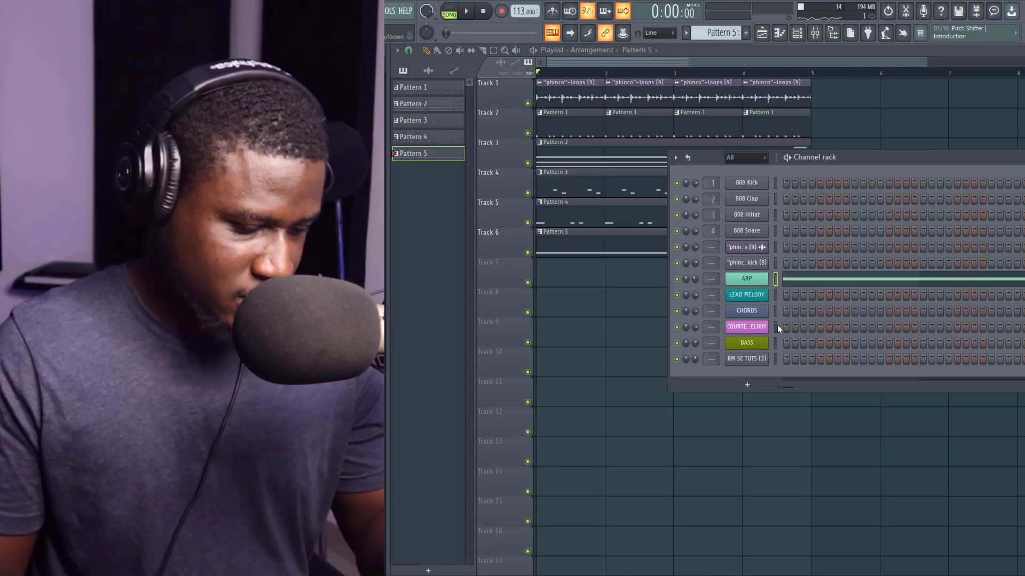
pyautogui.click(776, 326)
pyautogui.click(775, 295)
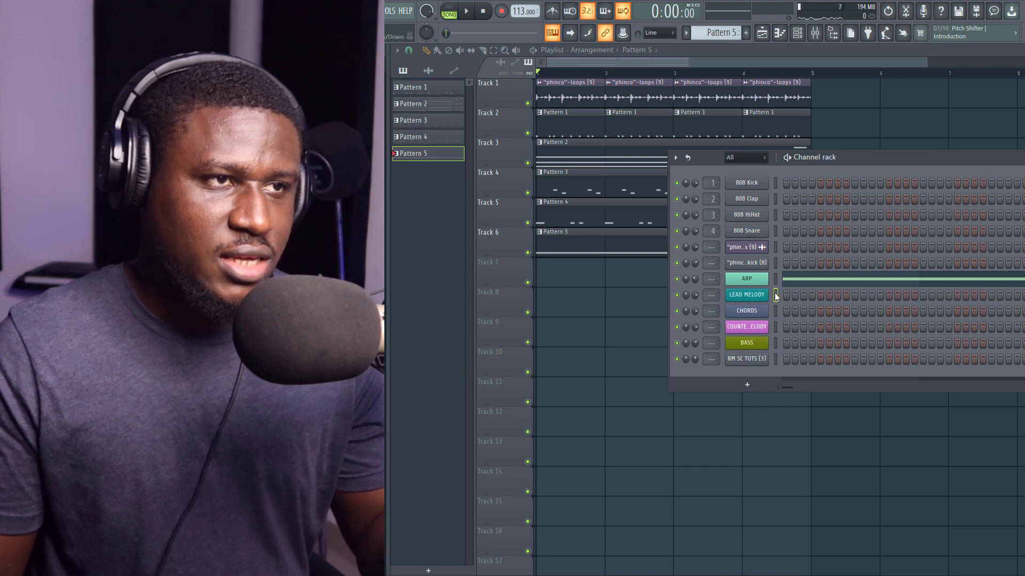
pyautogui.click(776, 343)
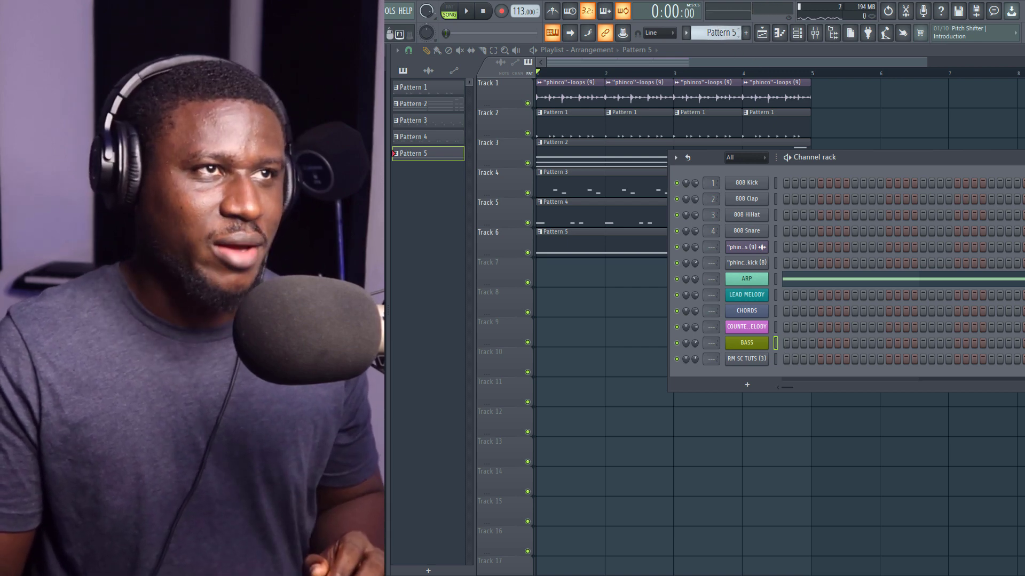
# Create a new Pattern 6 with its default name and paint it on Track 7.
pyautogui.click(720, 33)
pyautogui.click(766, 40)
pyautogui.click(668, 40)
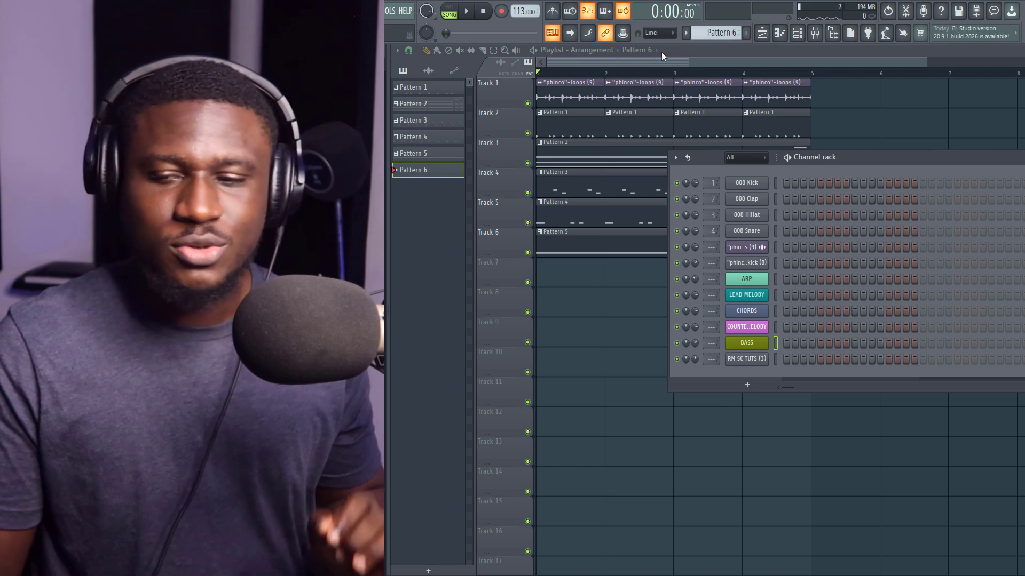
pyautogui.click(539, 283)
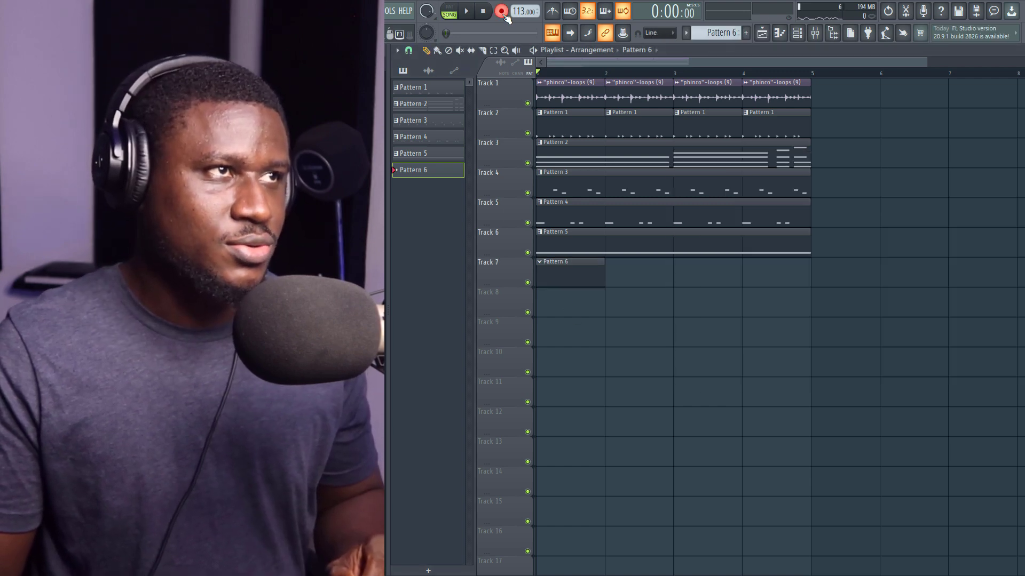
# Play the song, then arm recording and record held bass notes across four bars.
pyautogui.click(475, 11)
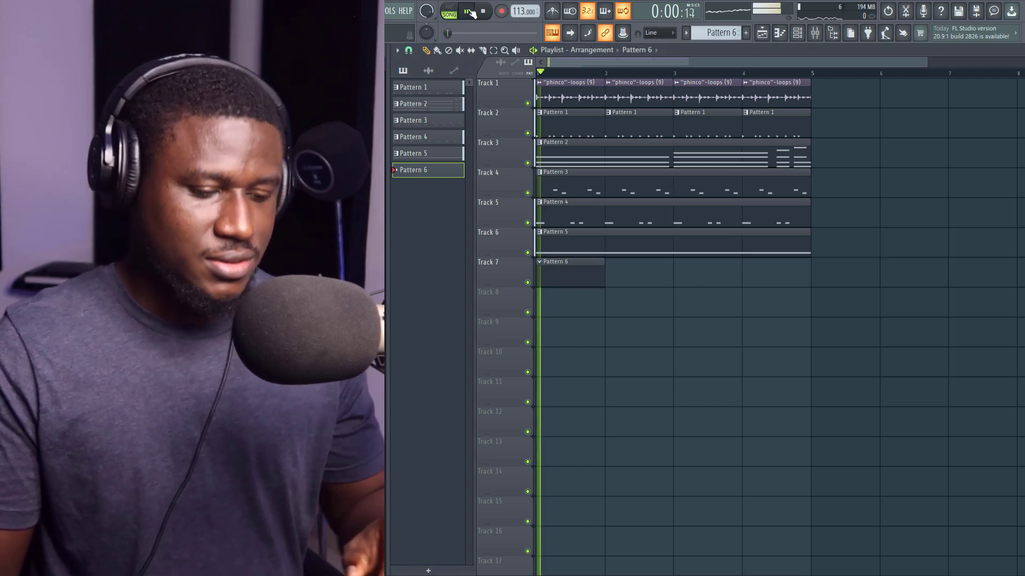
pyautogui.click(472, 13)
pyautogui.click(473, 12)
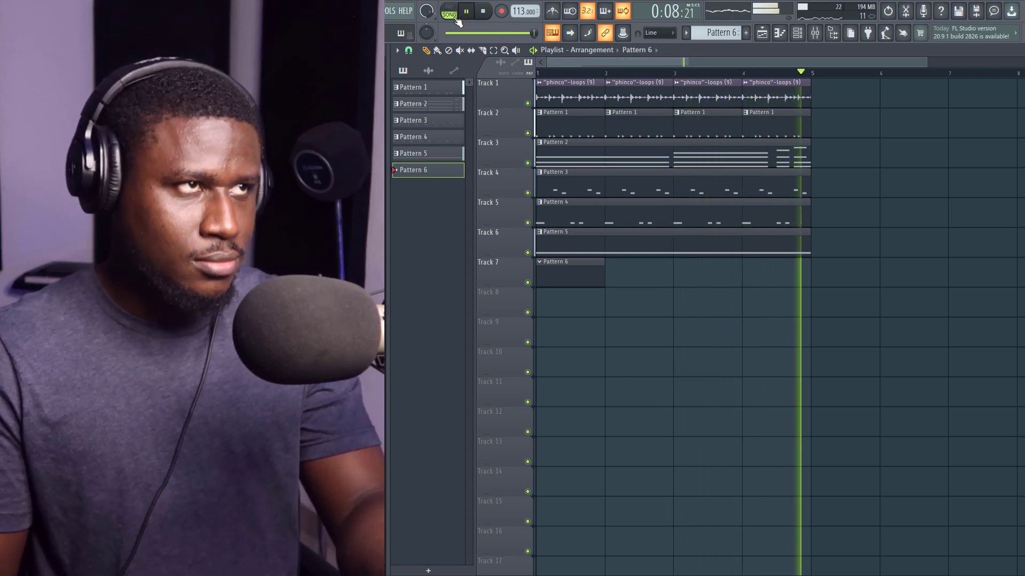
pyautogui.click(483, 10)
pyautogui.click(502, 11)
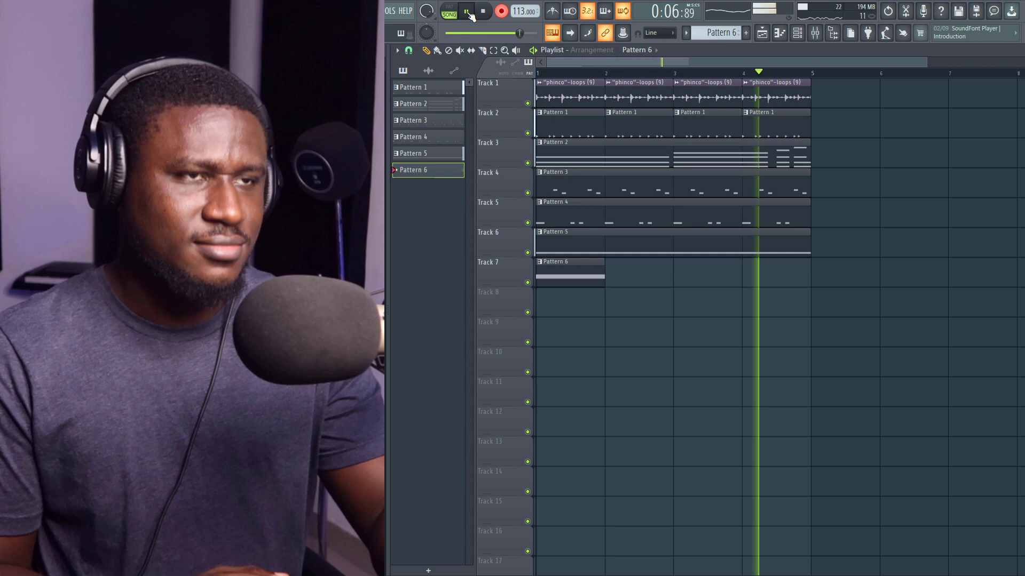
pyautogui.press('space')
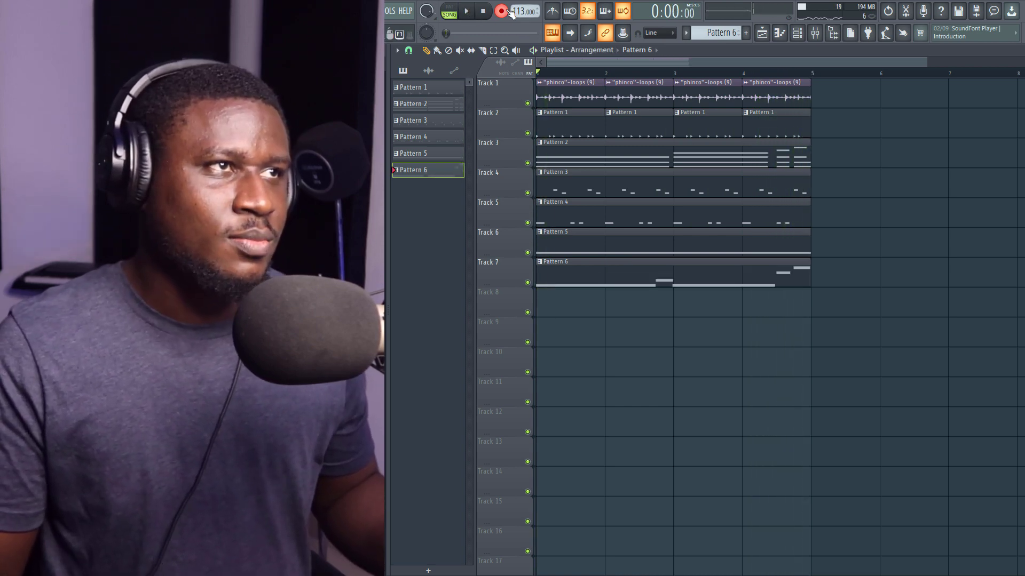
pyautogui.doubleClick(566, 275)
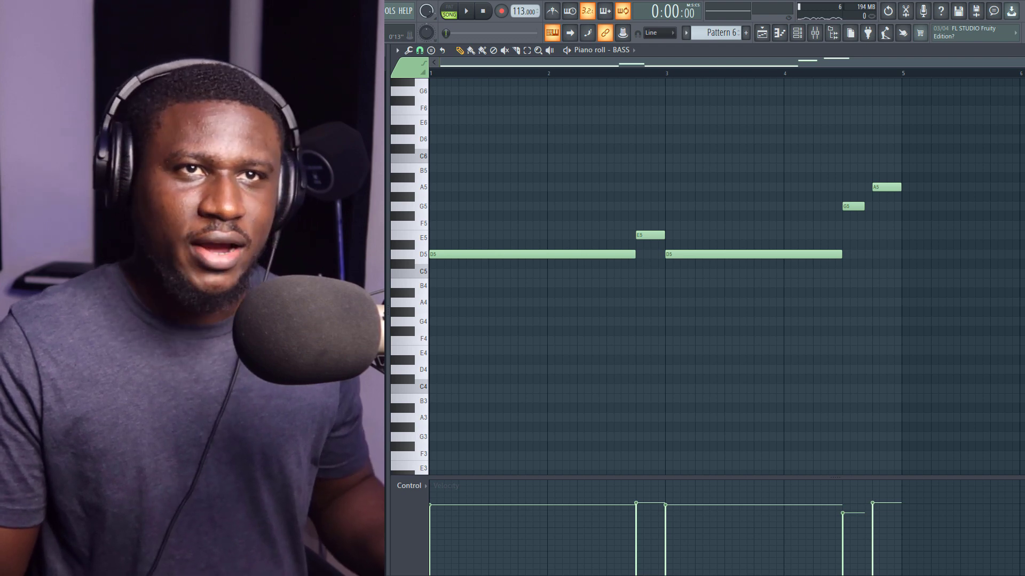
pyautogui.press('Escape')
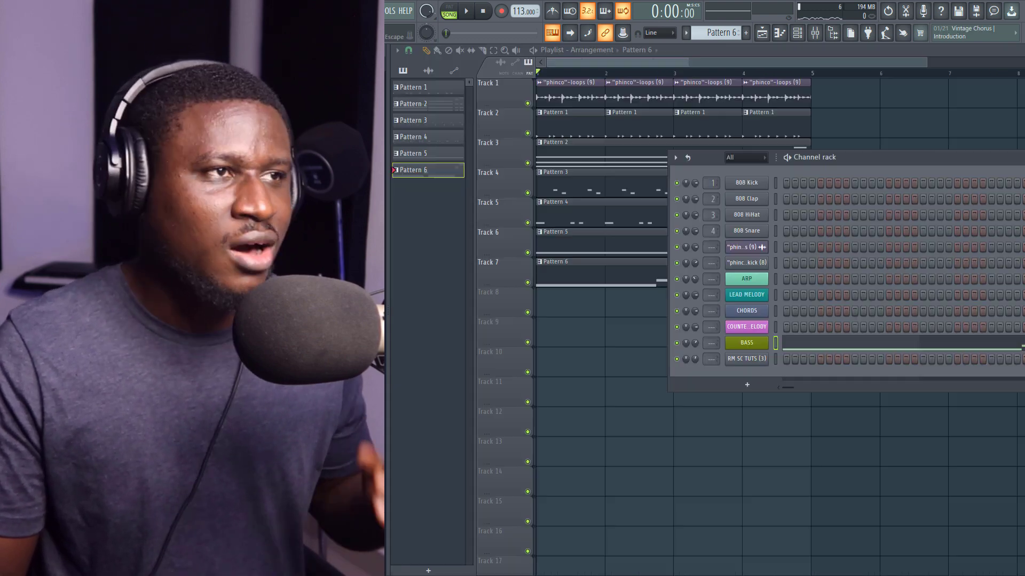
pyautogui.press('Escape')
pyautogui.press('space')
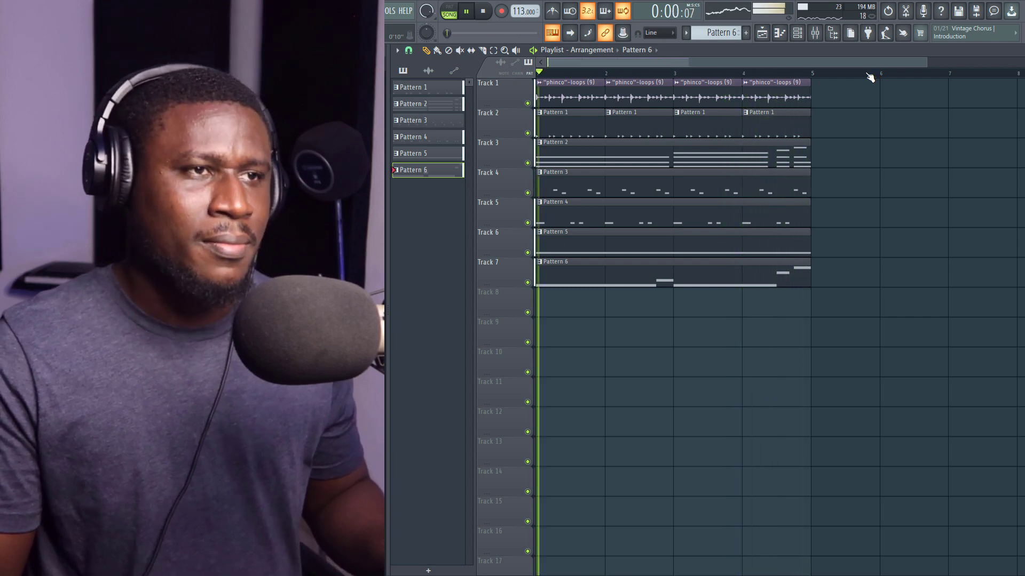
pyautogui.press('space')
pyautogui.press('F7')
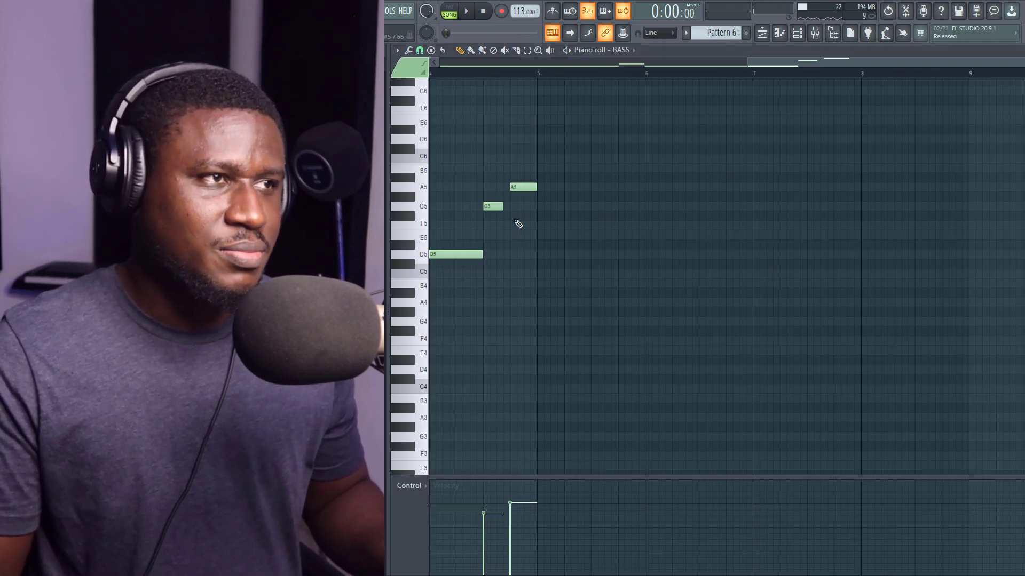
pyautogui.press('space')
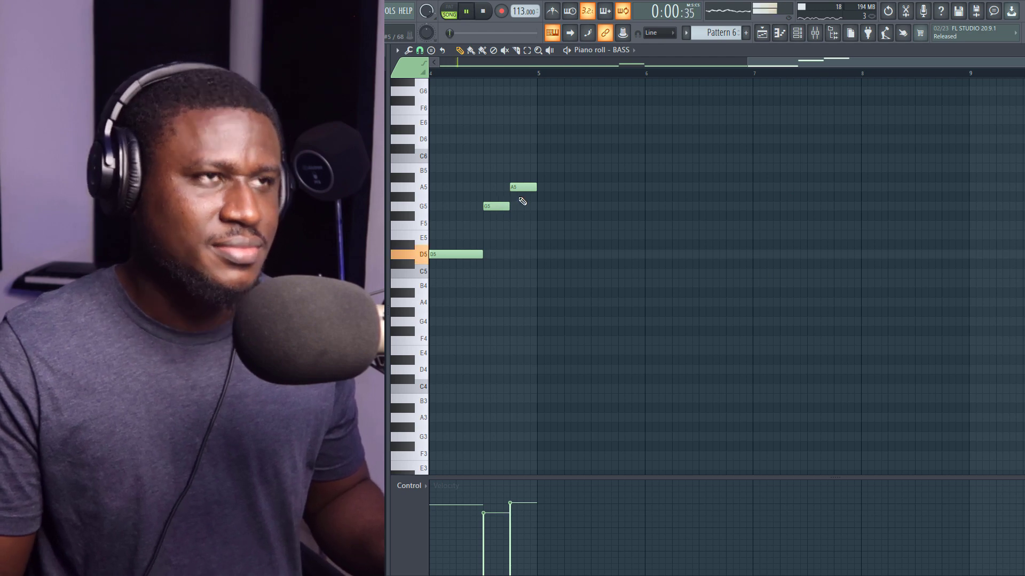
pyautogui.moveTo(748, 62); pyautogui.dragTo(694, 63)
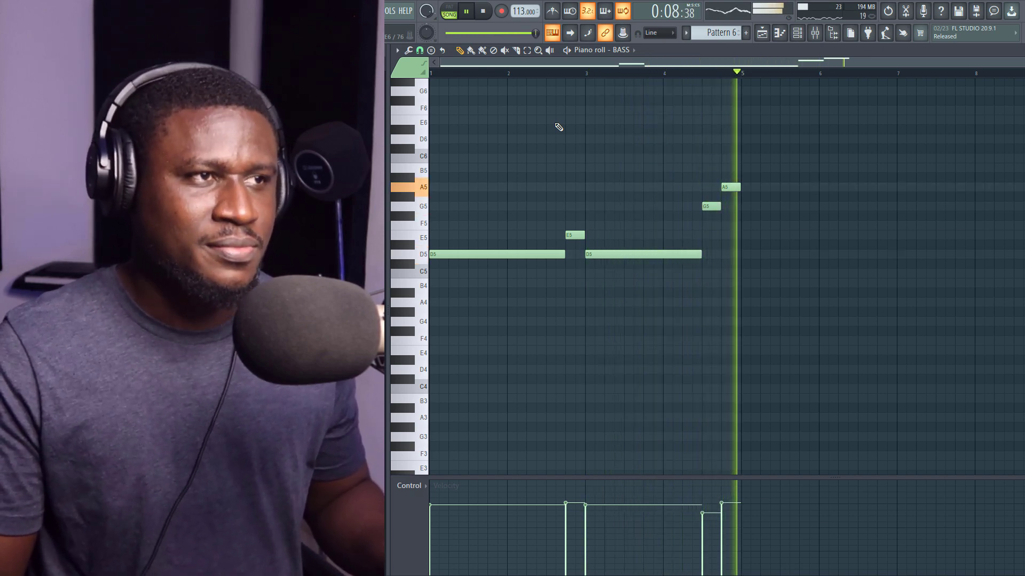
pyautogui.press('space')
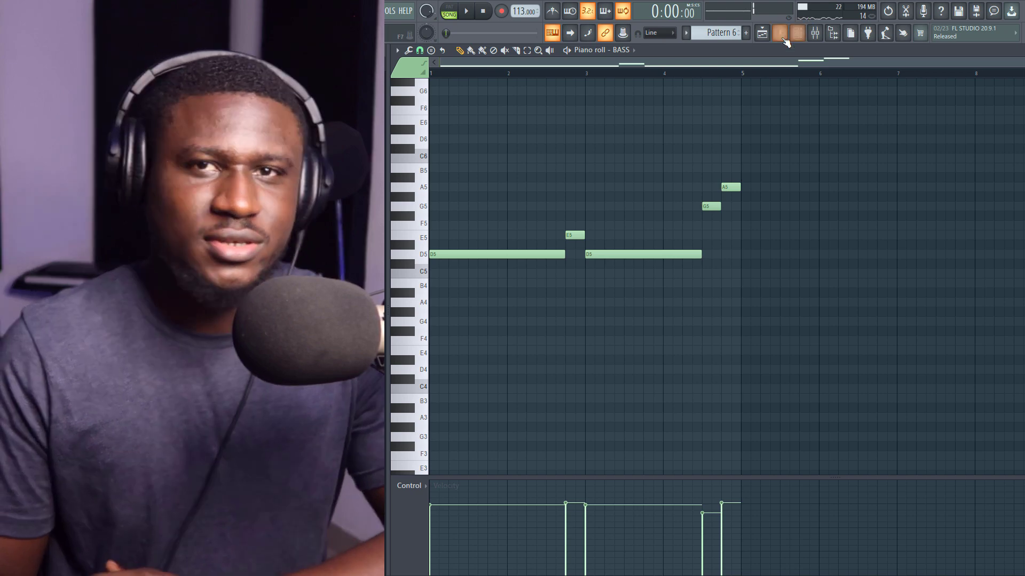
# Shift all playlist clips to start at bar 5 and move the Pattern 5 arp clip to bar 1.
pyautogui.click(763, 34)
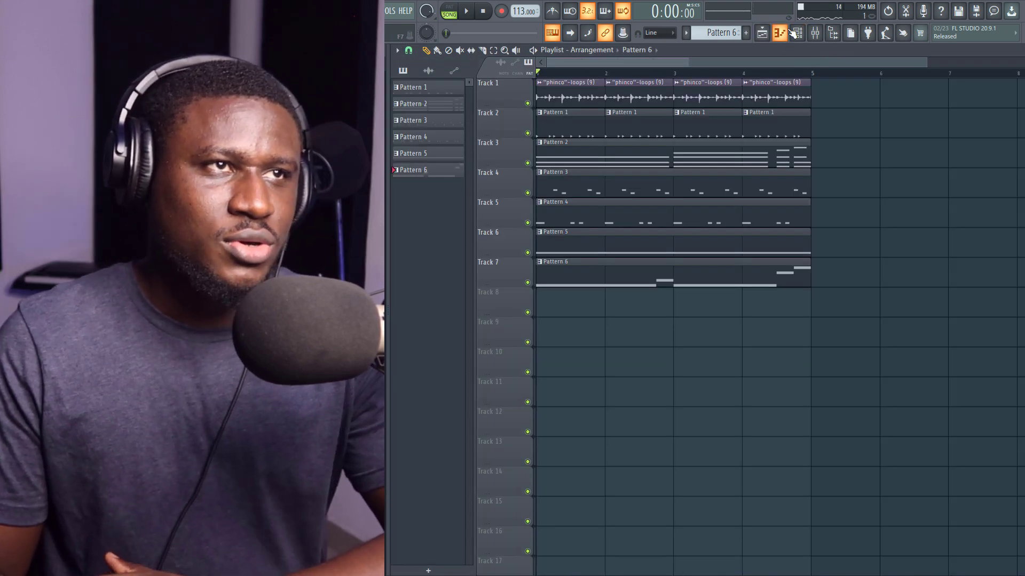
pyautogui.click(799, 33)
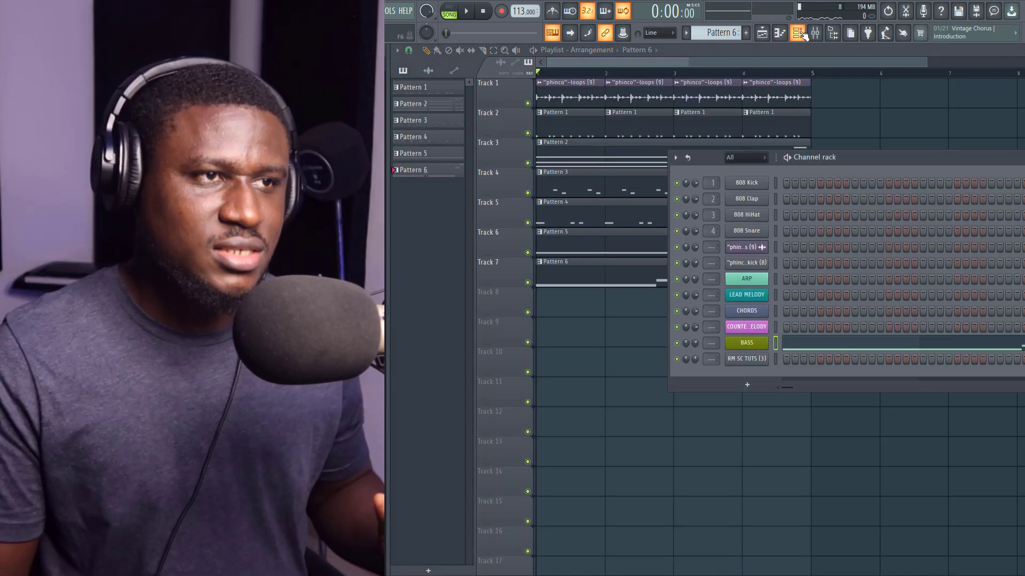
pyautogui.click(649, 58)
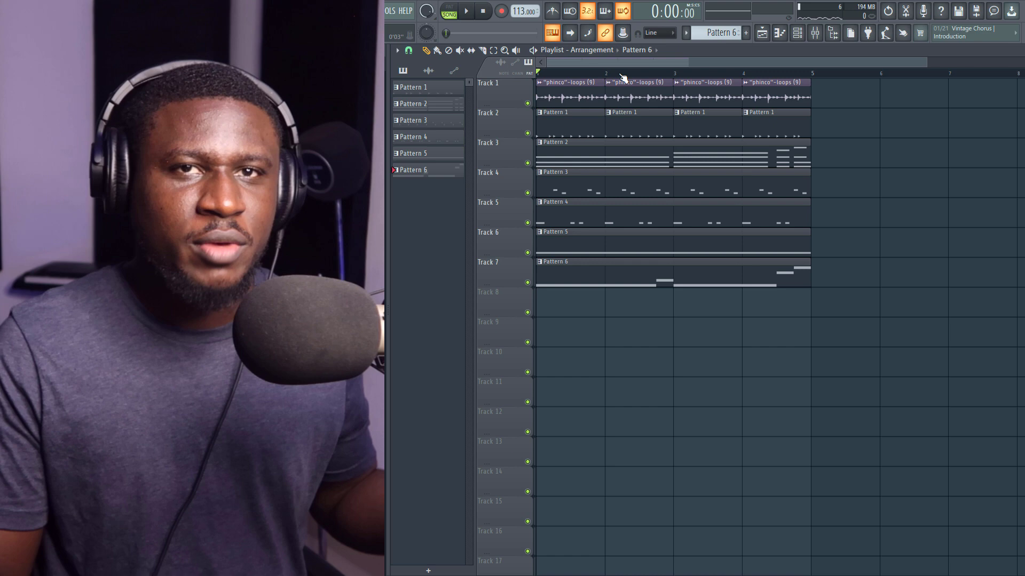
pyautogui.scroll(-3, 623, 77)
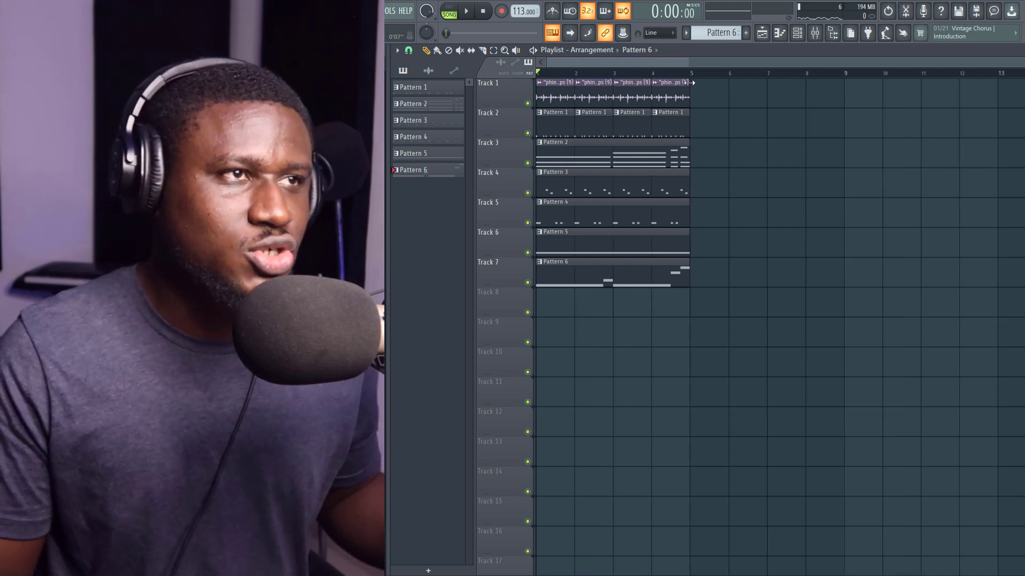
pyautogui.moveTo(671, 90); pyautogui.dragTo(831, 235)
pyautogui.moveTo(754, 235); pyautogui.dragTo(607, 235)
pyautogui.click(709, 235)
pyautogui.click(752, 242)
pyautogui.press('space')
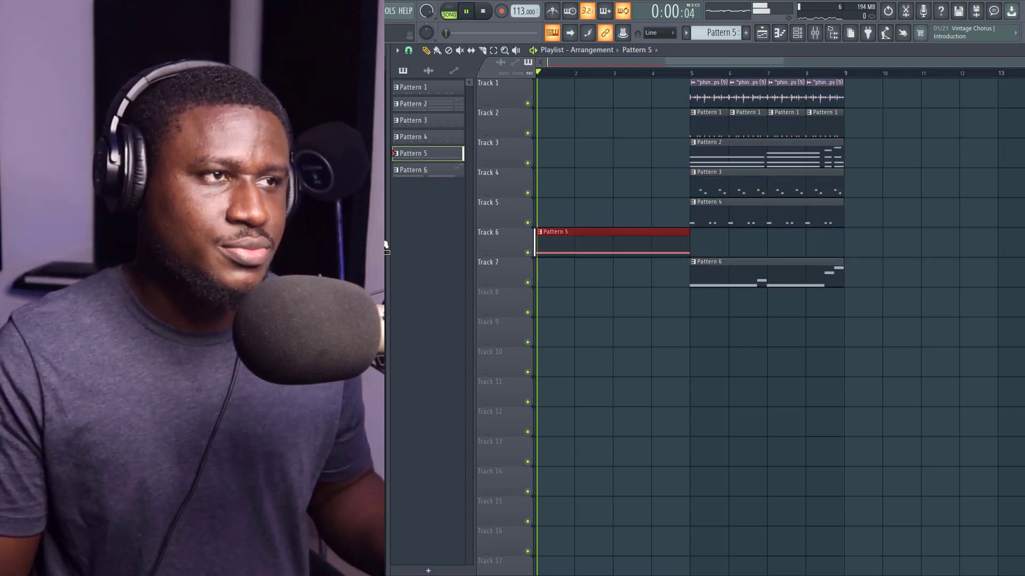
pyautogui.press('space')
# Copy the Track 1–2 drum clips from bars 5–9 into bars 1–5.
pyautogui.moveTo(832, 134); pyautogui.dragTo(684, 79)
pyautogui.hotkey('ctrl', 'c')
pyautogui.hotkey('ctrl', 'v')
pyautogui.press('space')
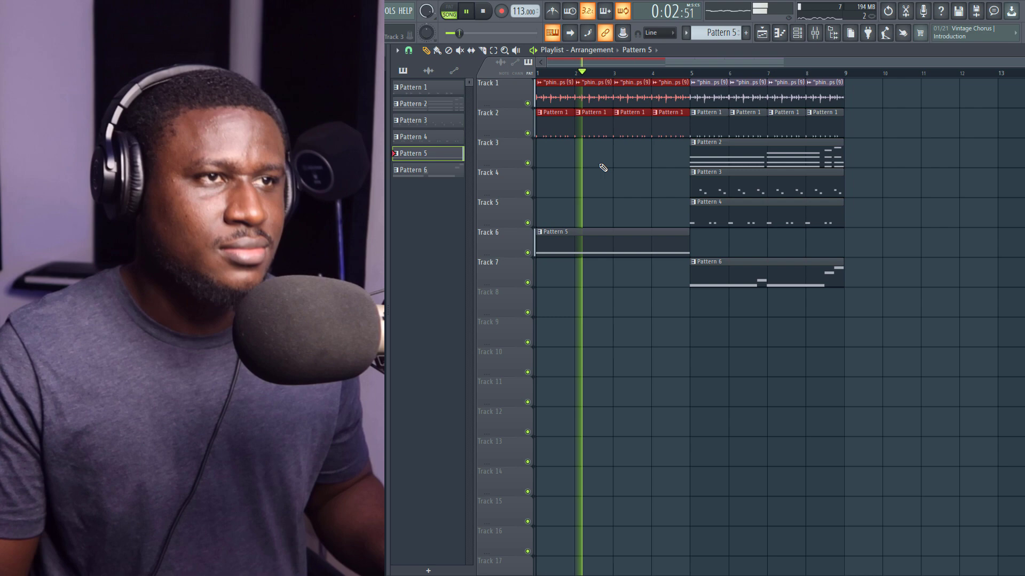
# Move the Pattern 3 and Pattern 4 clips to bar 9.
pyautogui.moveTo(711, 200); pyautogui.dragTo(825, 293)
pyautogui.moveTo(767, 168); pyautogui.dragTo(877, 201)
pyautogui.click(876, 200)
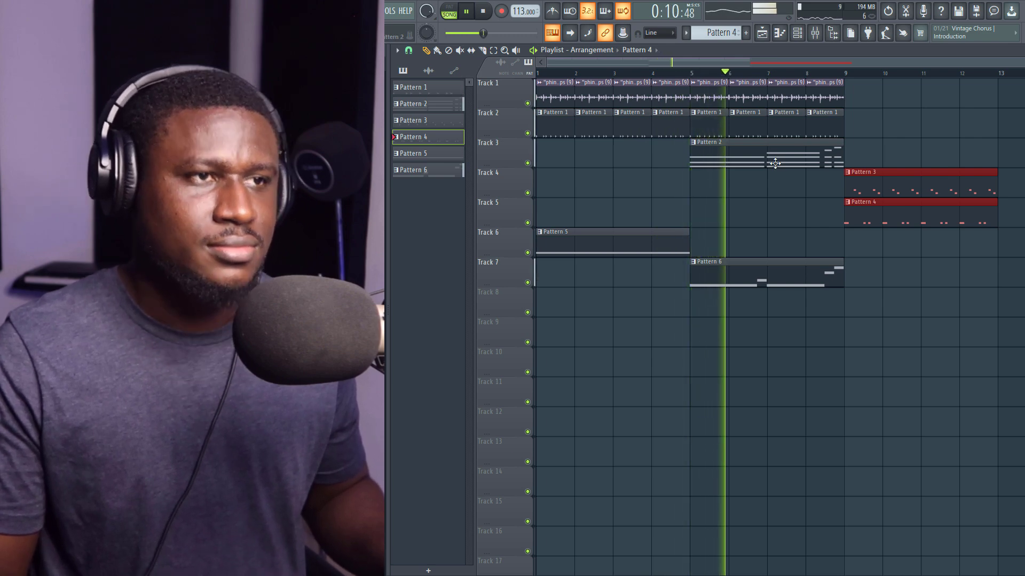
# Duplicate the Track 1–3 clips from bars 5–9 into bars 9–13 with Ctrl+B.
pyautogui.moveTo(837, 80); pyautogui.dragTo(699, 176)
pyautogui.hotkey('ctrl', 'b')
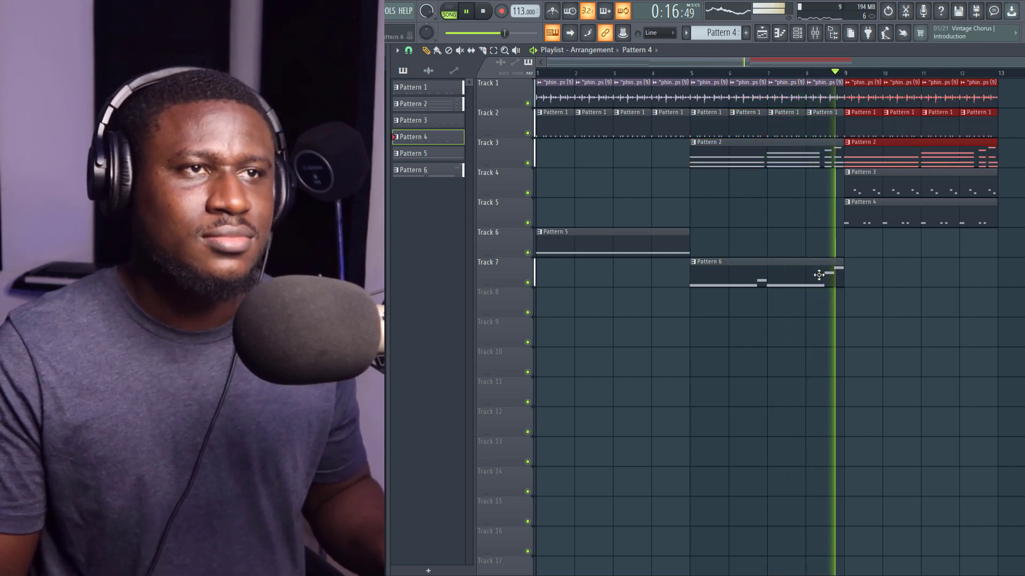
pyautogui.press('space')
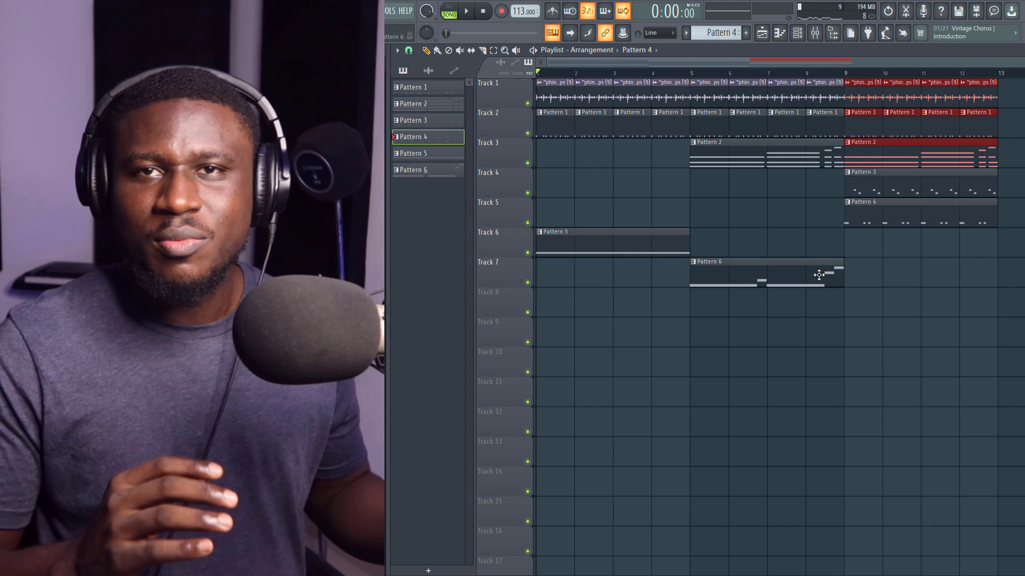